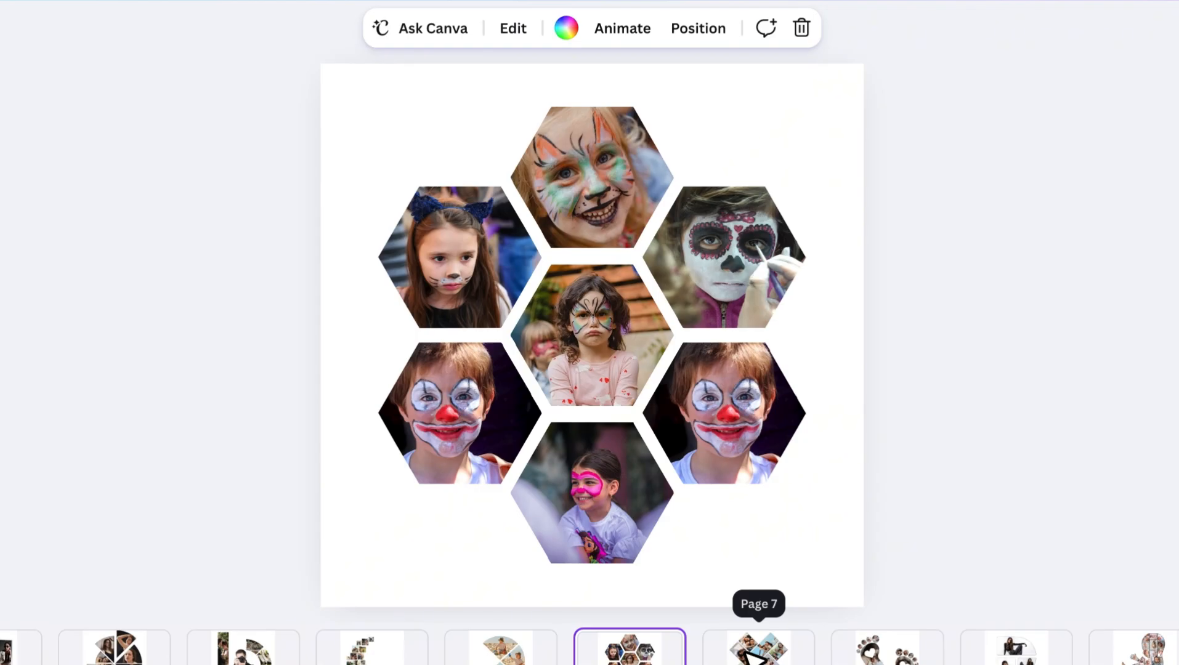
Look through the example photo collages on pages 7 to 10 of the design.
click(752, 656)
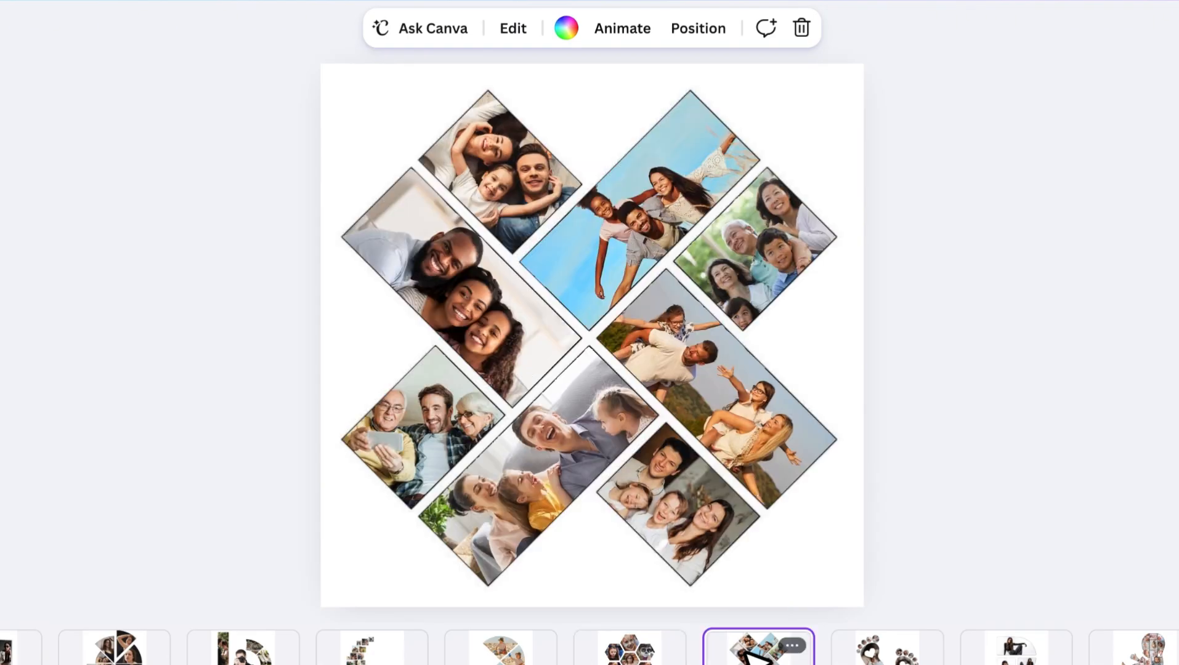
click(901, 655)
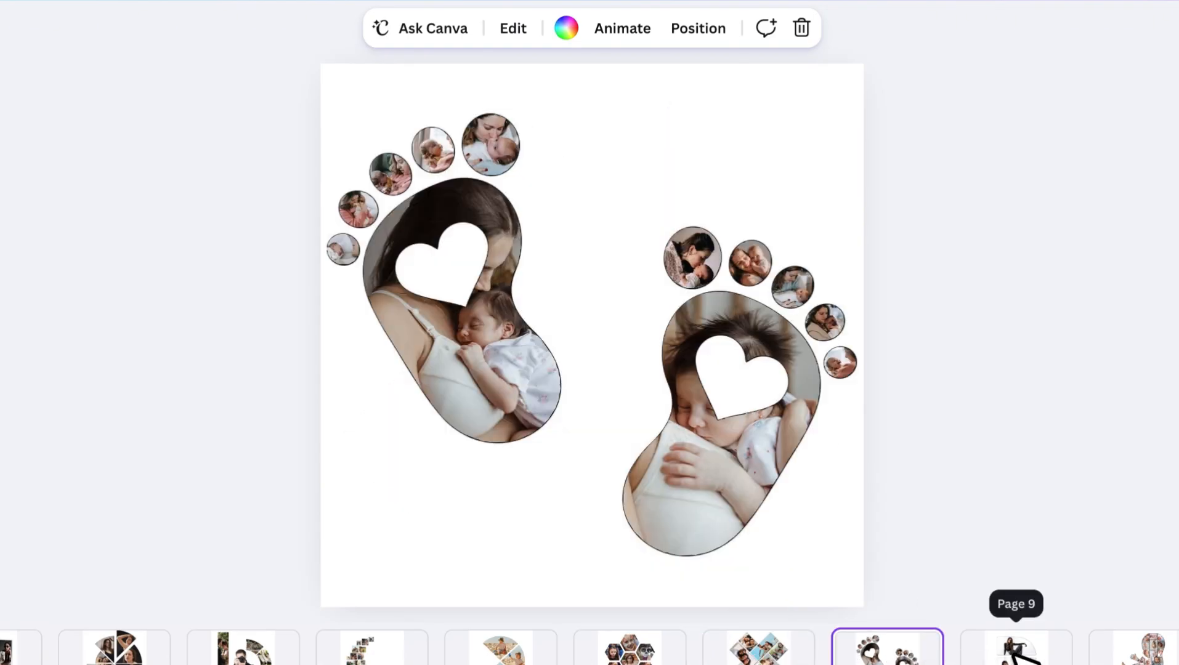
click(1023, 657)
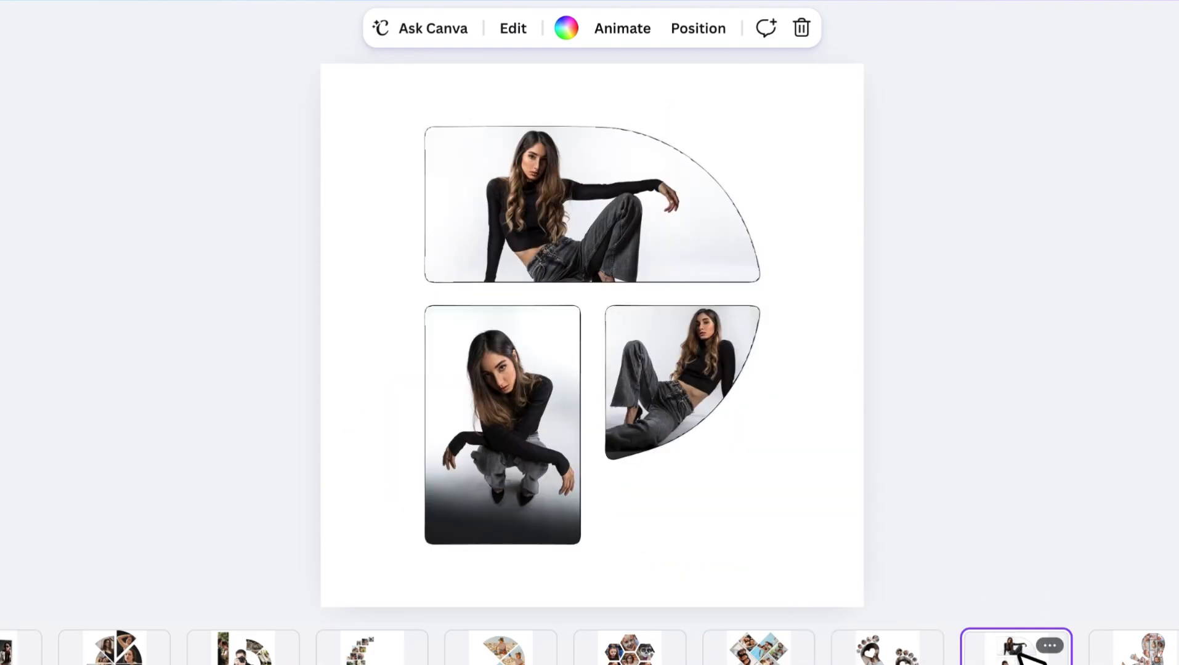
click(1140, 658)
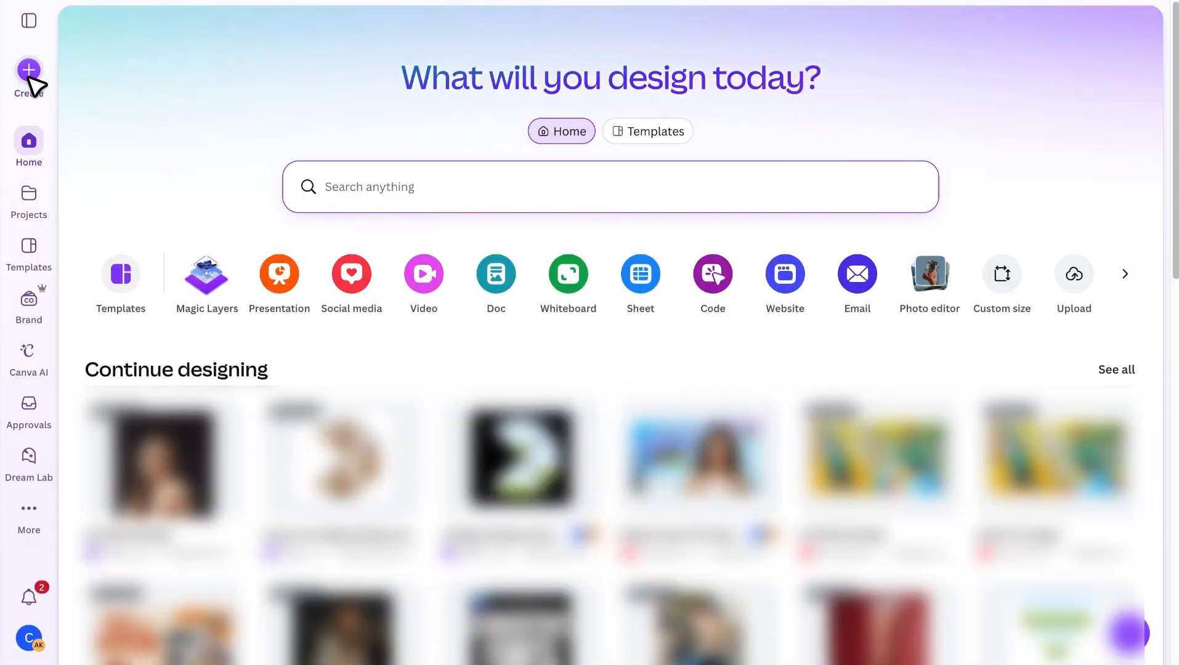
Create a new custom-size design measuring 1080 × 1080 px.
click(29, 72)
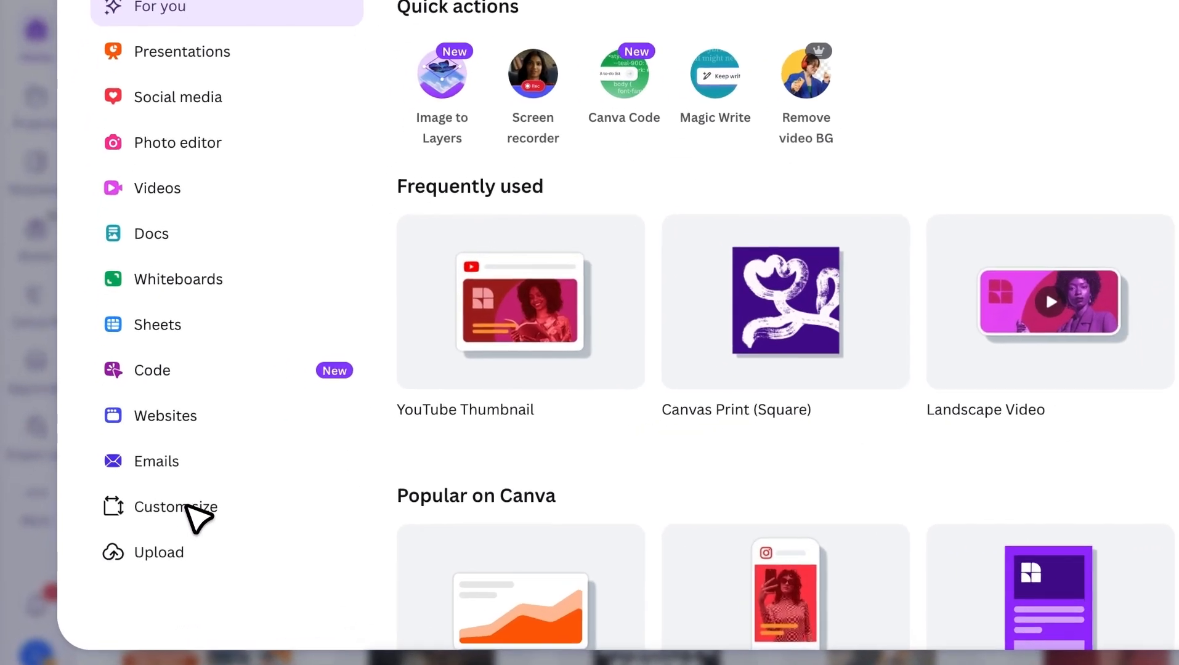
click(148, 520)
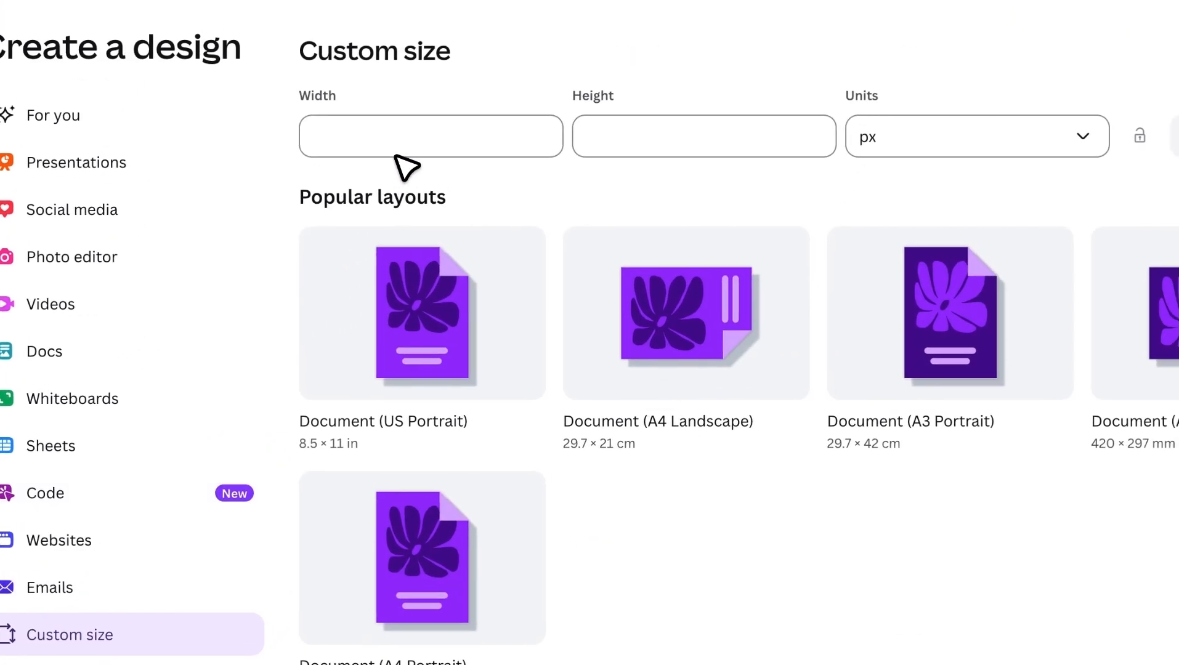
click(515, 7)
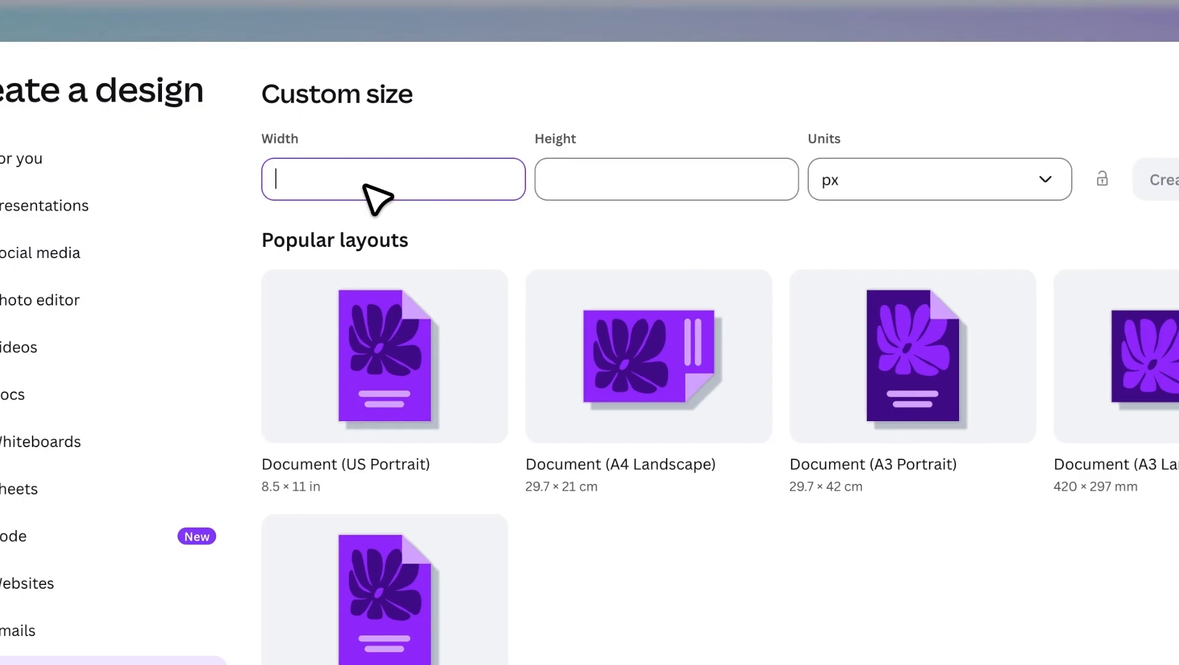
text(1080)
key(Tab)
text(10)
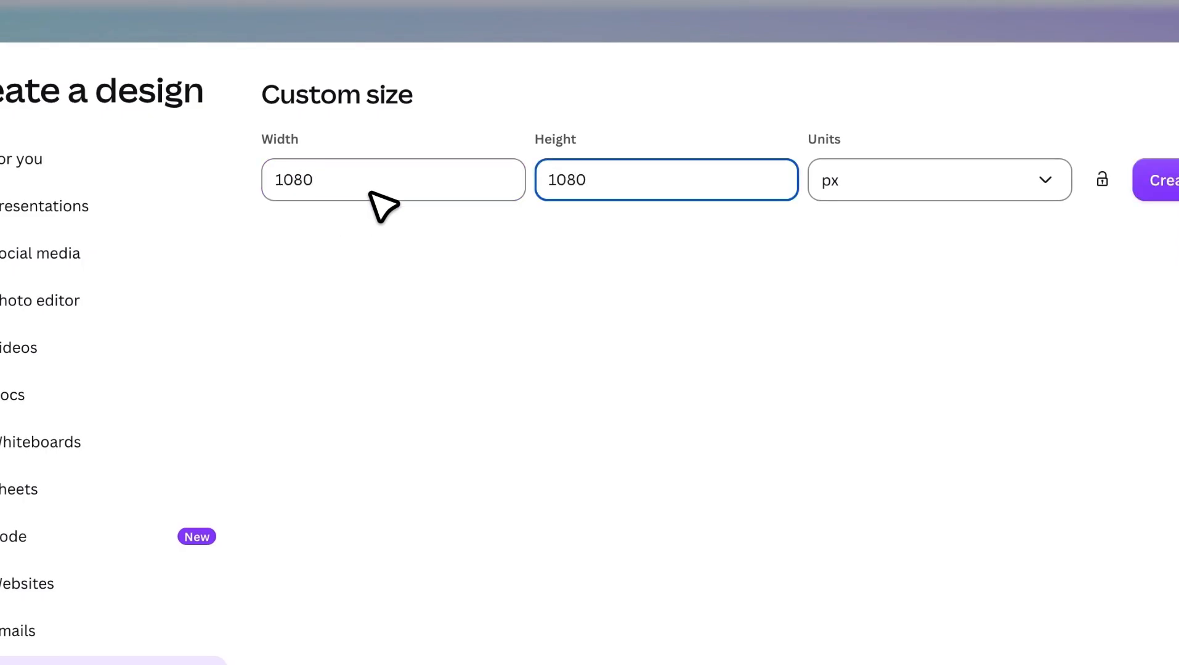
click(985, 183)
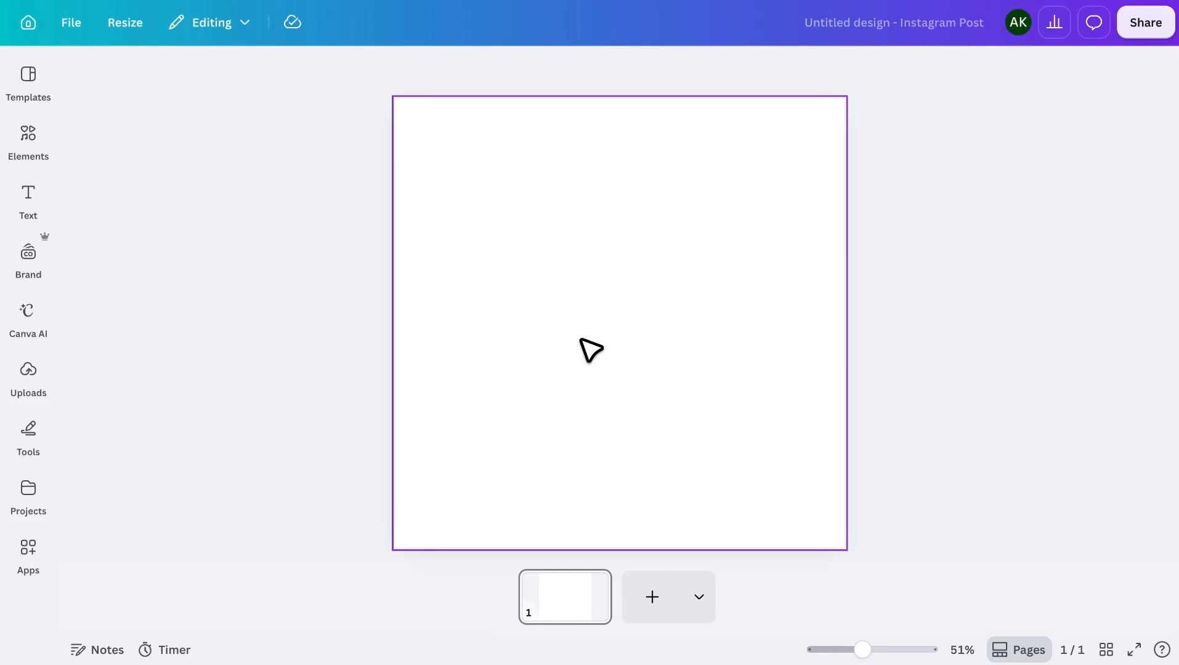
Search the available apps for "collage maker" and open the Collage Maker app.
click(28, 547)
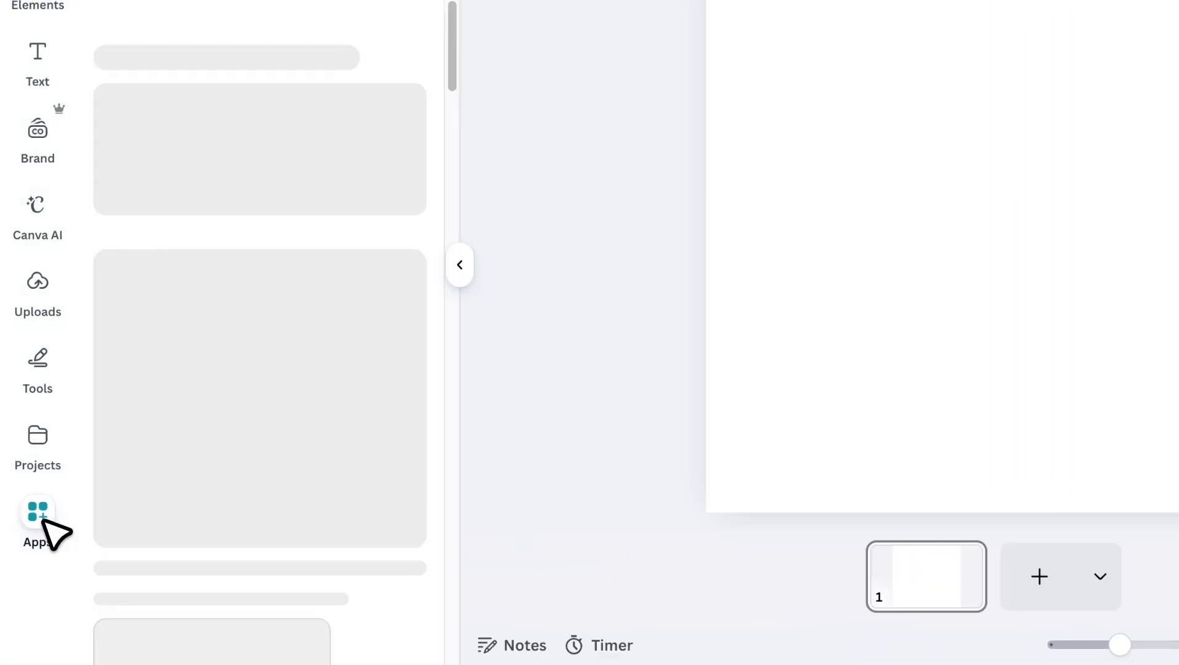
click(297, 109)
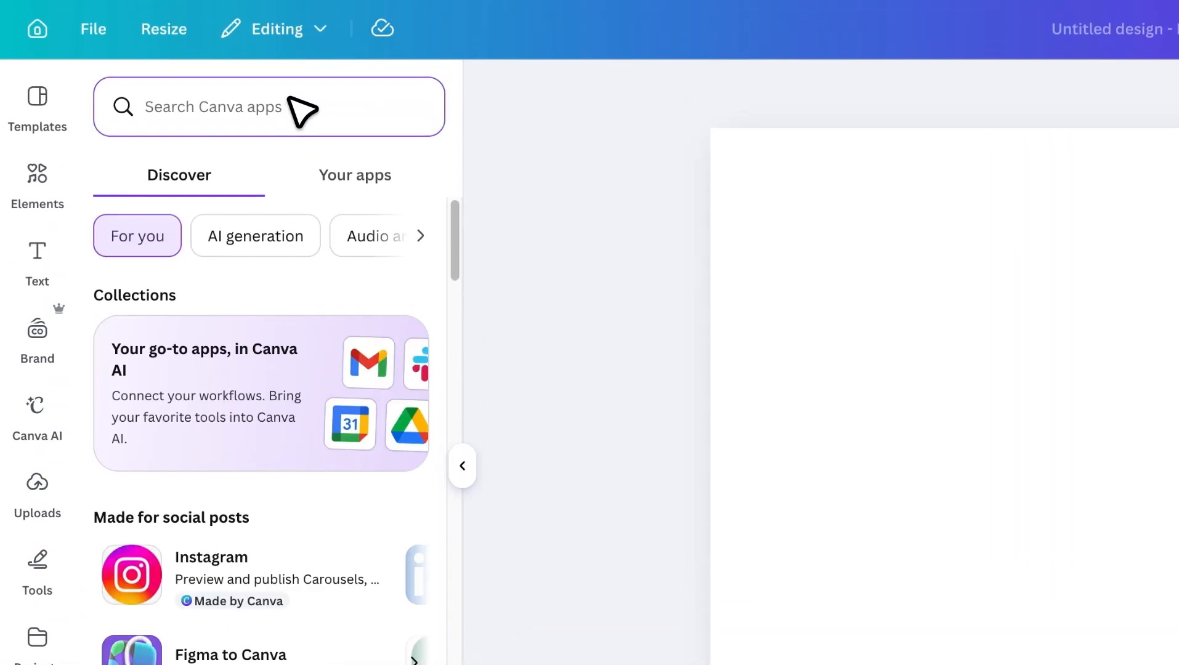
text(collage maker)
key(Return)
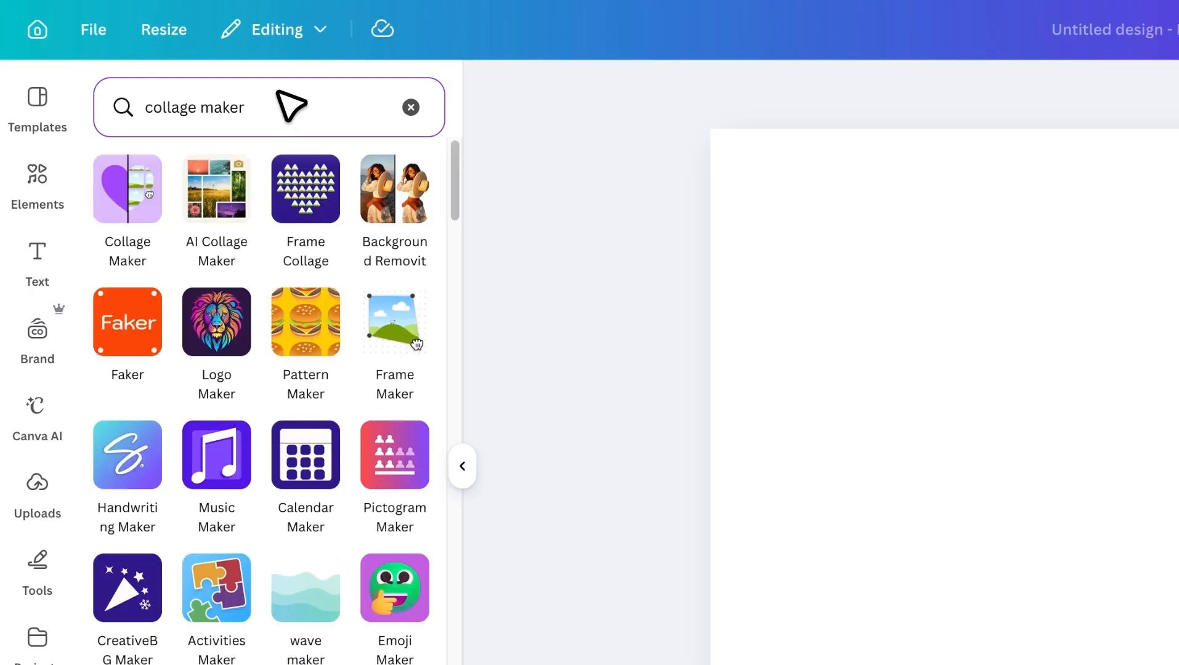
click(127, 178)
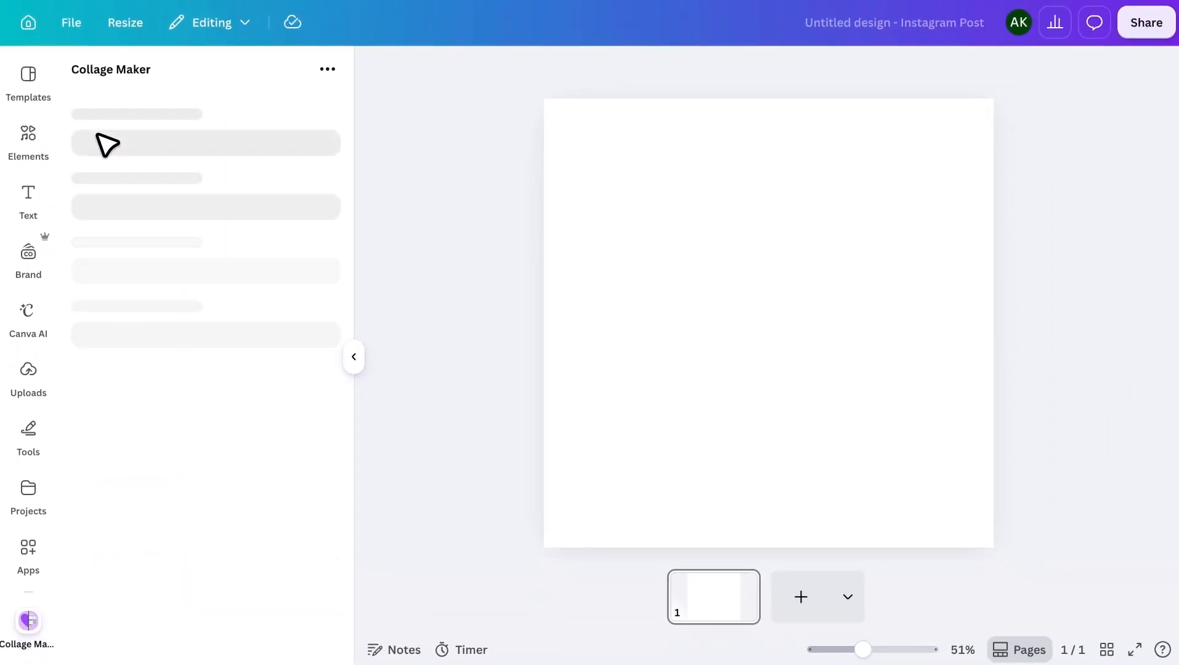
click(309, 117)
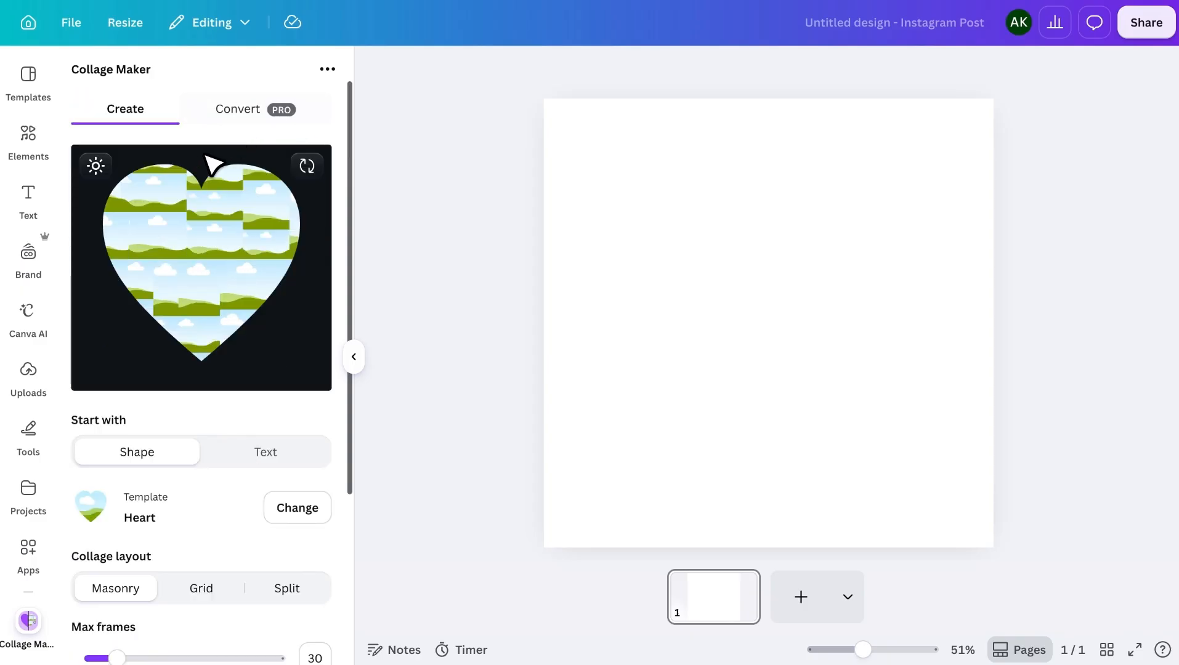
Examine Collage Maker's shape templates in the Cars, Cartoon and Cats categories, and its instructions for converting a design.
scroll(151, 326, down, 3)
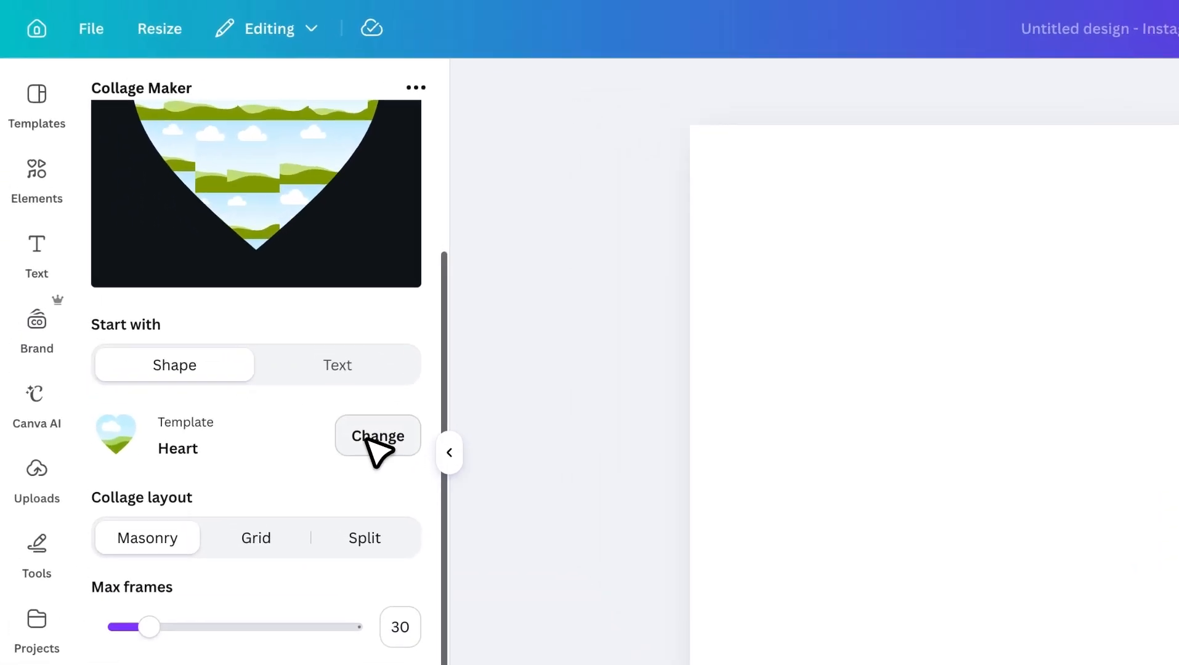
click(297, 344)
scroll(364, 441, down, 3)
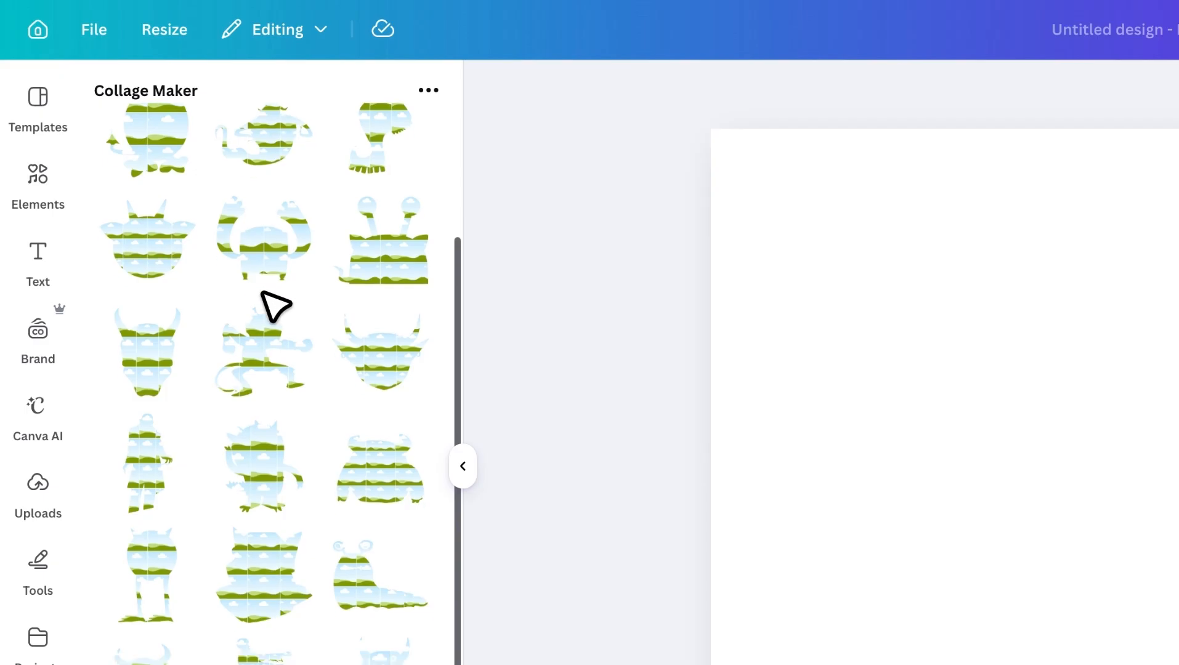
scroll(275, 306, up, 3)
click(179, 258)
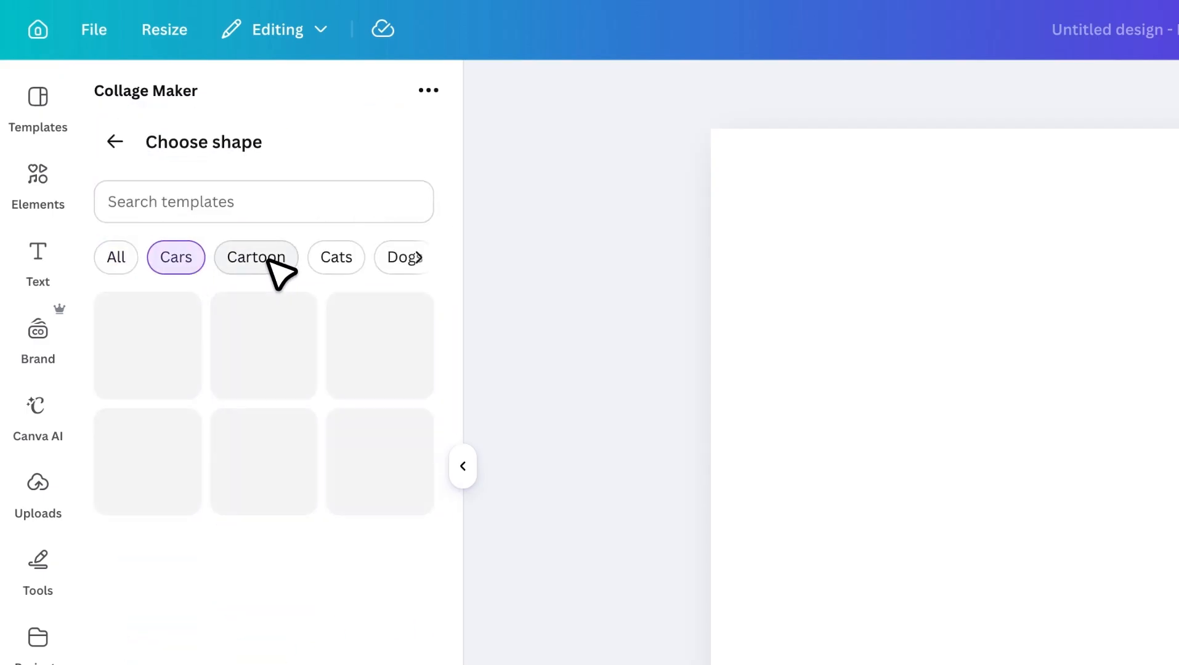
click(270, 260)
click(323, 259)
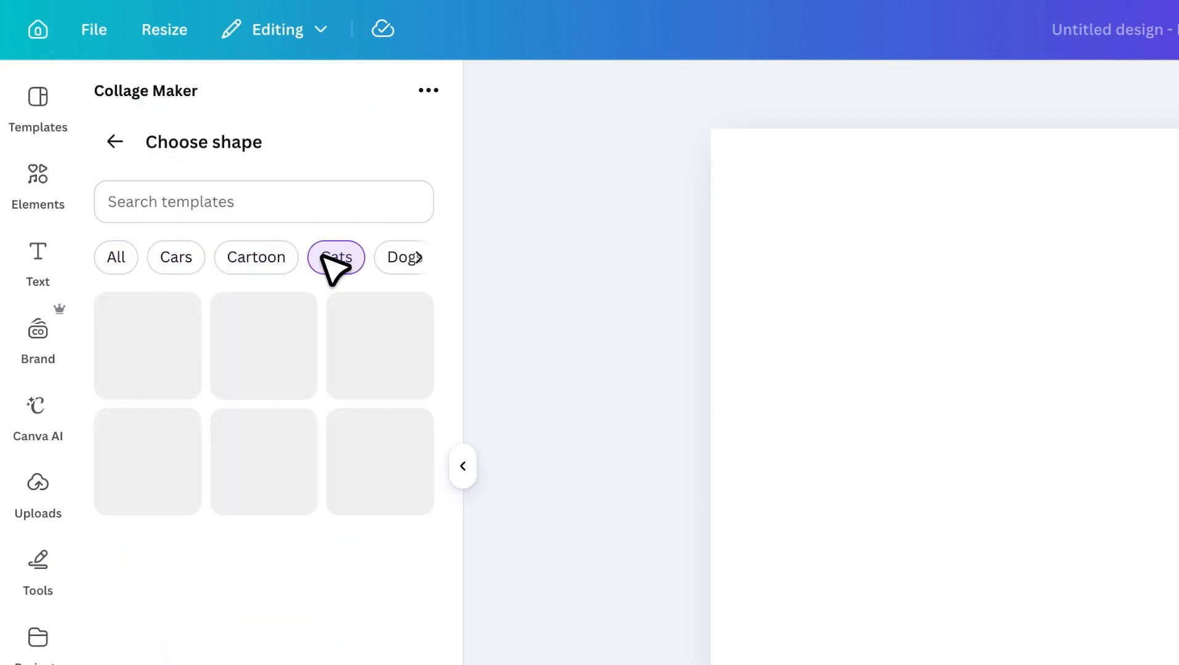
click(117, 143)
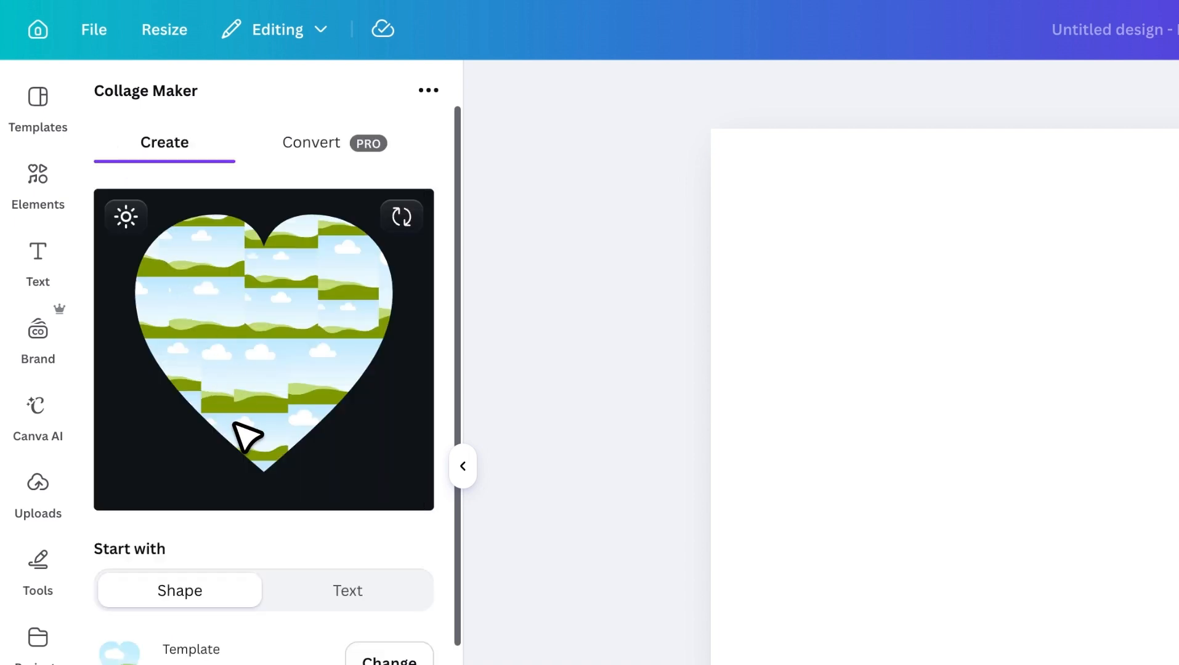
click(334, 158)
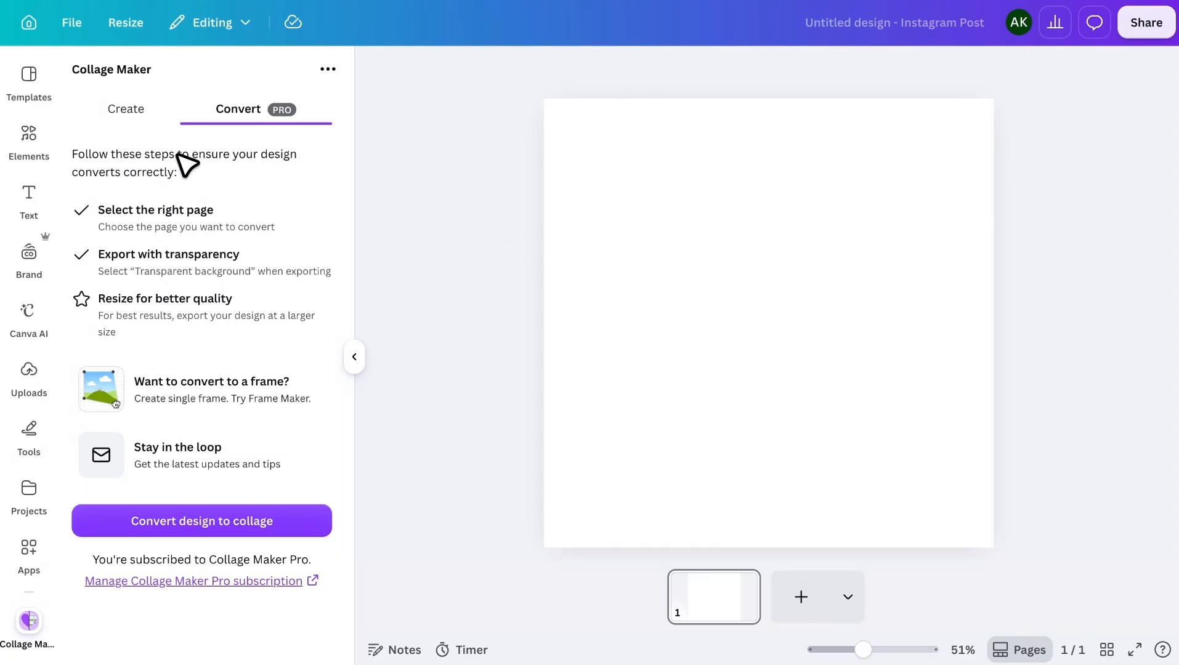
Add an upright trapezoid from the basic shapes to the blank page.
click(29, 132)
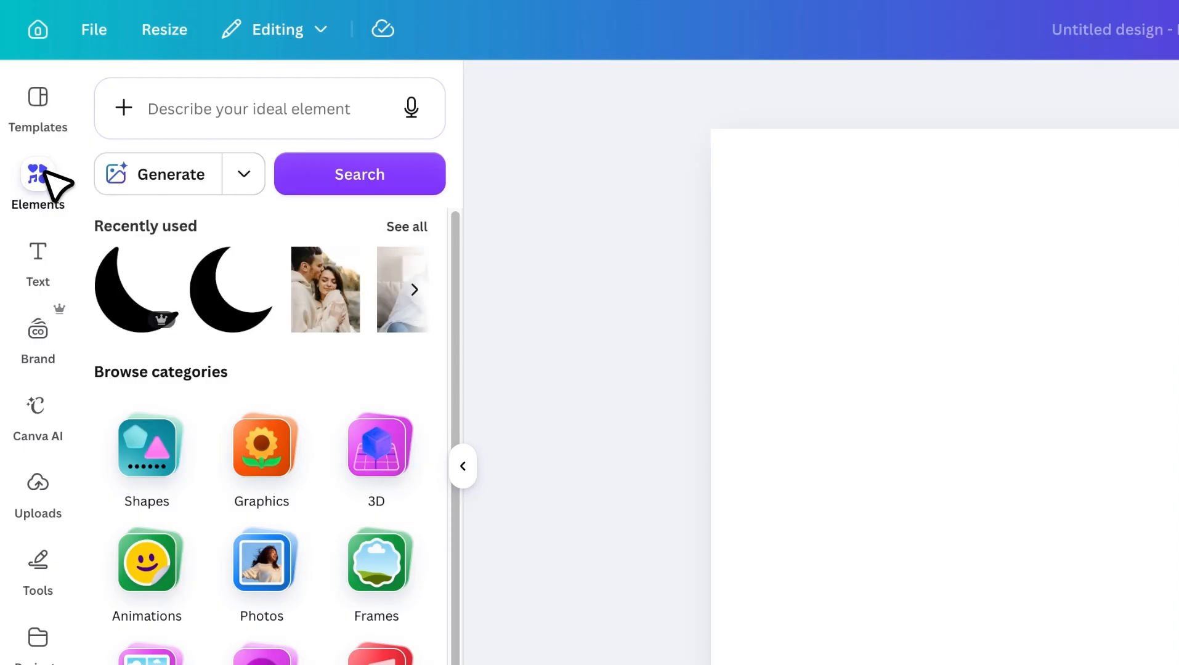
click(149, 450)
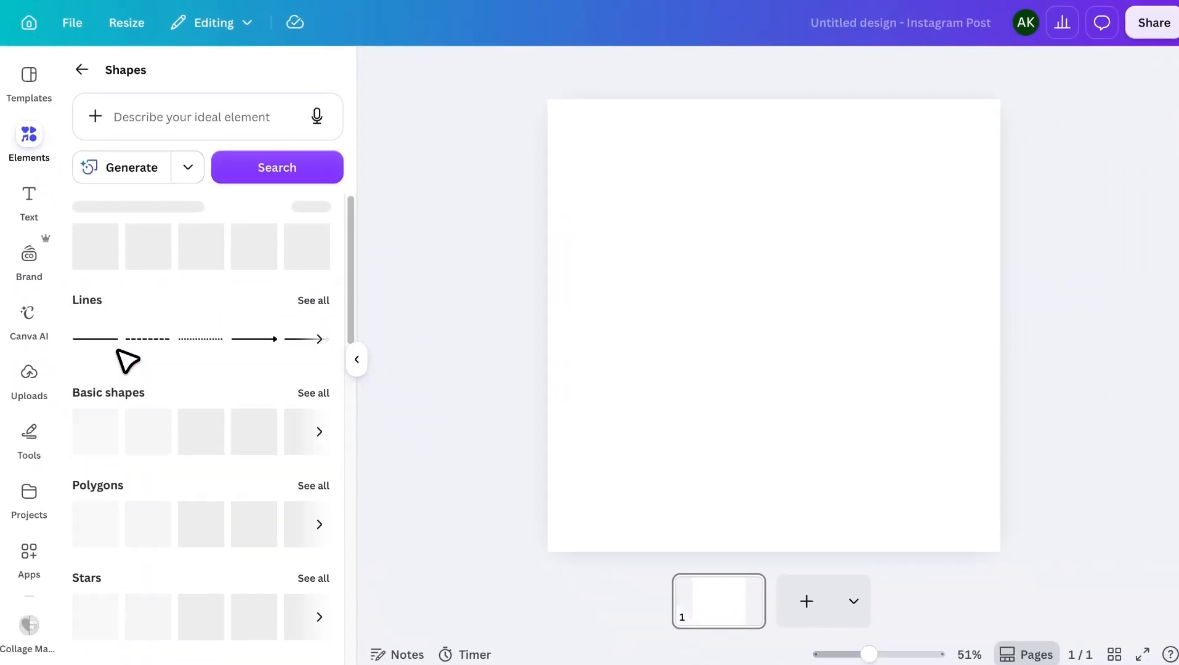
click(325, 388)
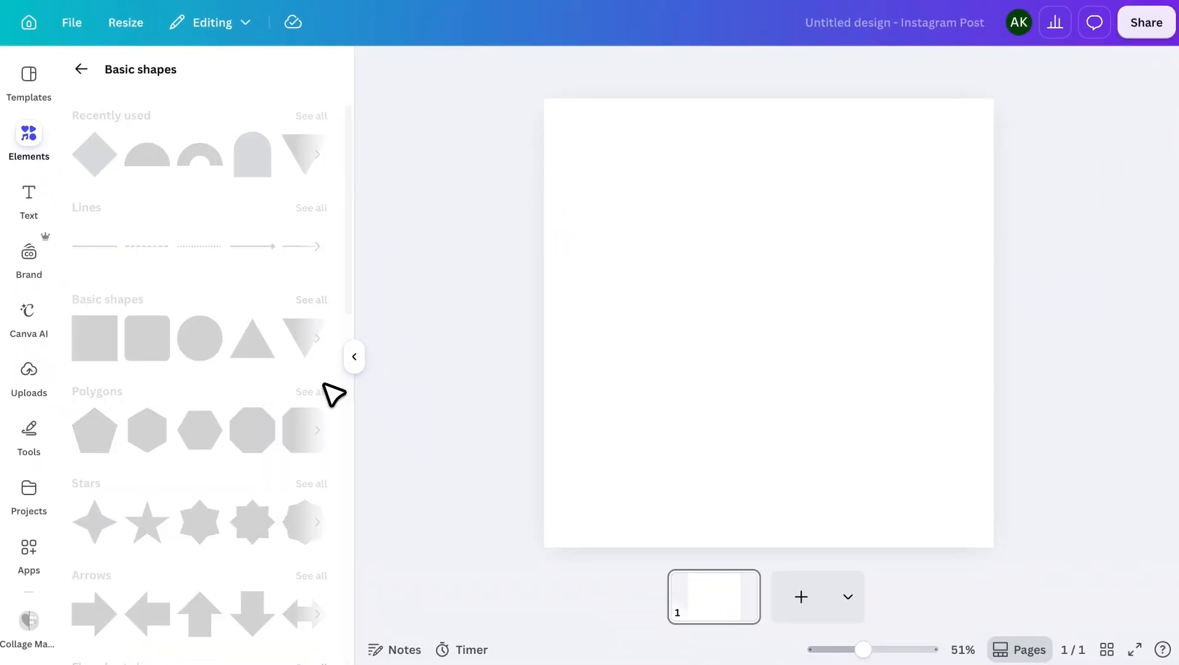
scroll(329, 401, down, 1)
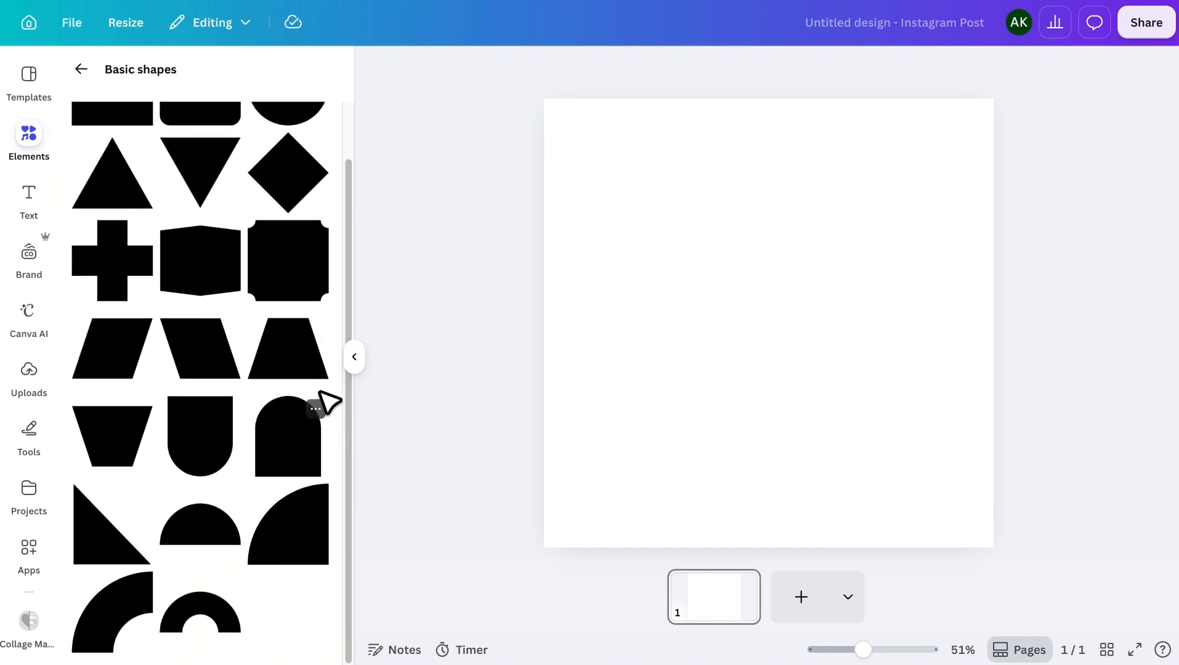
click(307, 360)
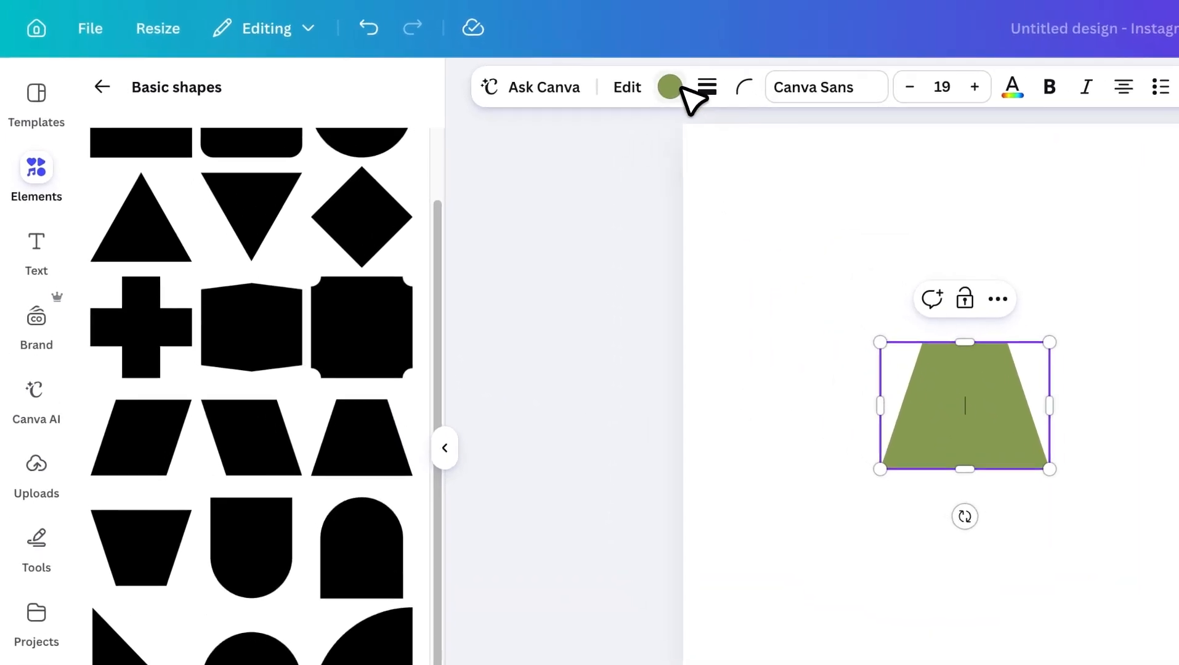
Color the trapezoid black and stretch it into a tall, narrow shape on the left side of the page.
click(533, 69)
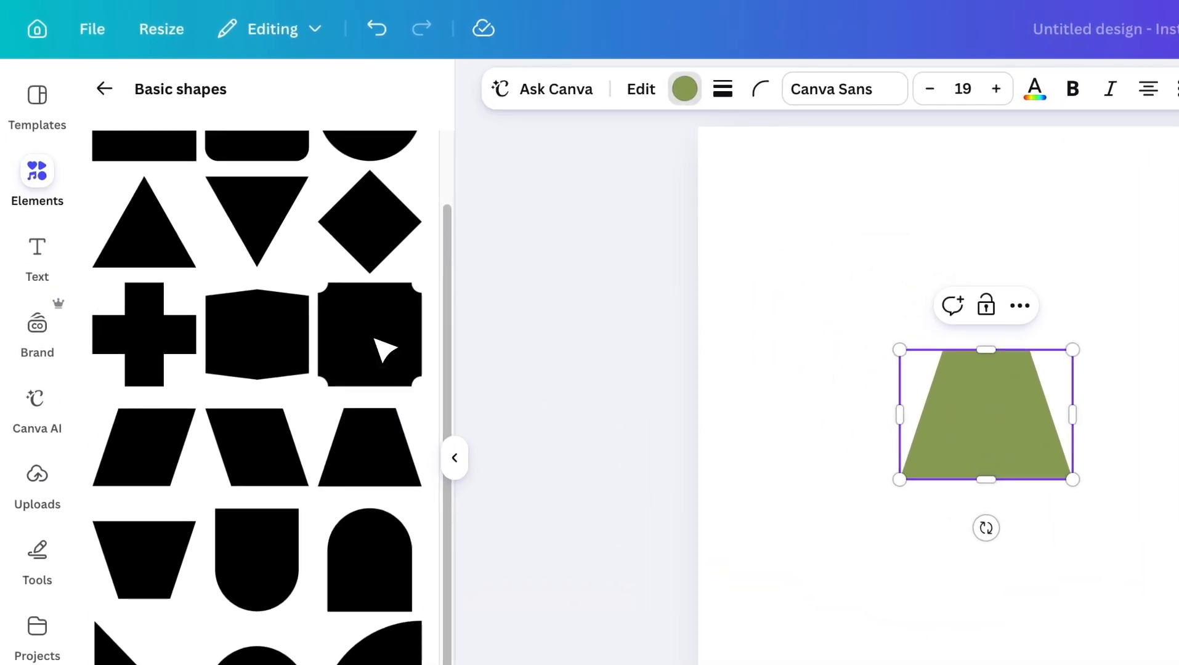
click(161, 302)
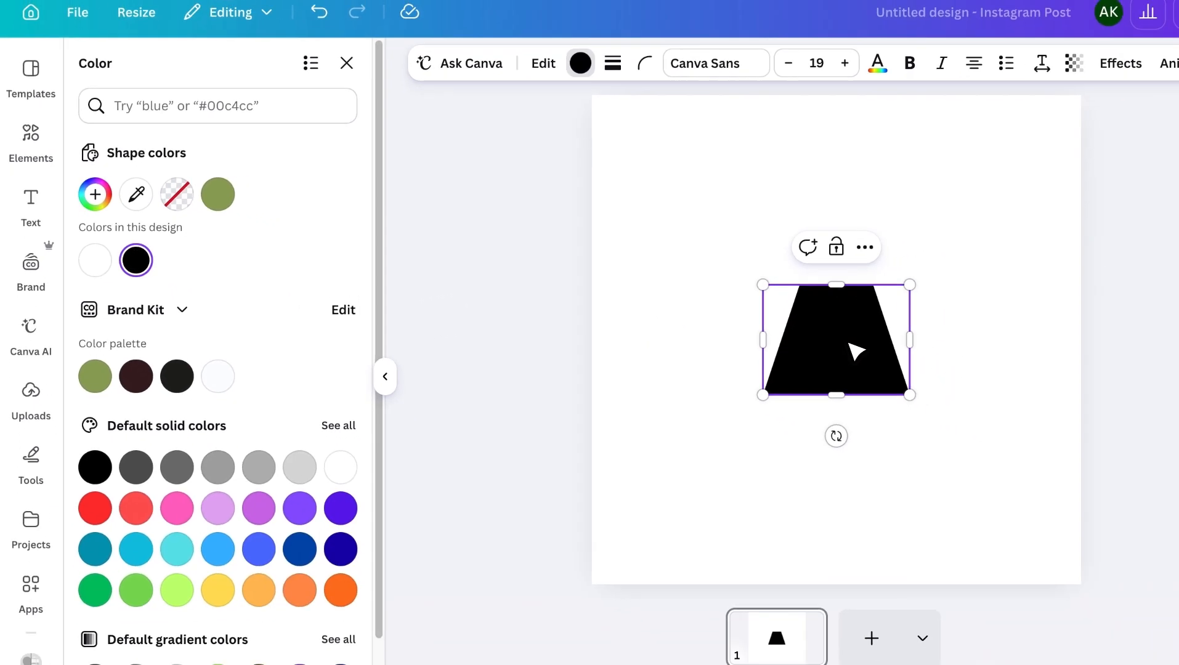
drag(784, 343, 670, 464)
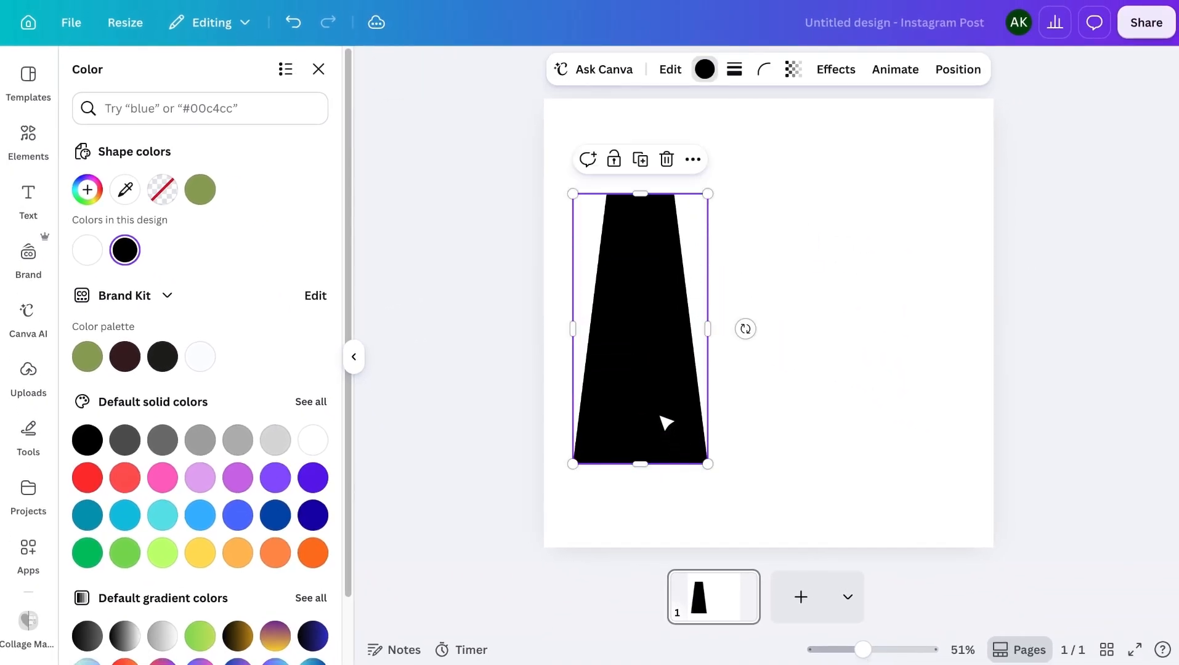
Duplicate the tall trapezoid, turn the copy upside down, and place it slightly higher beside the original with a narrow gap.
drag(666, 420, 758, 414)
click(634, 154)
drag(833, 323, 565, 322)
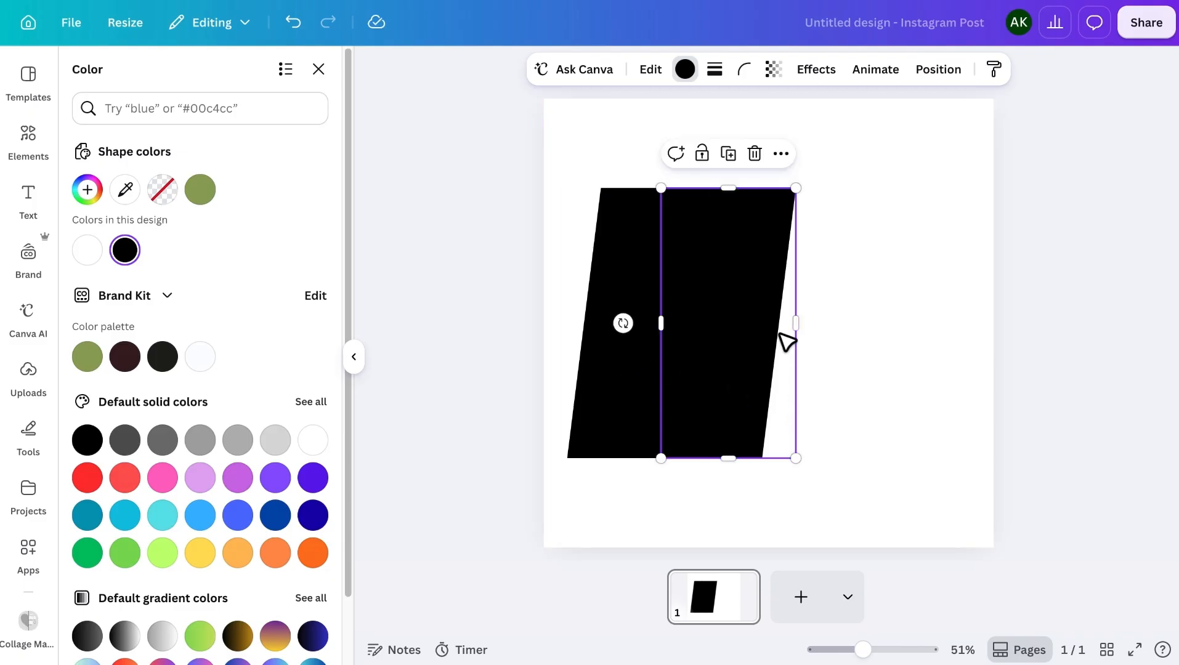
drag(766, 396, 771, 335)
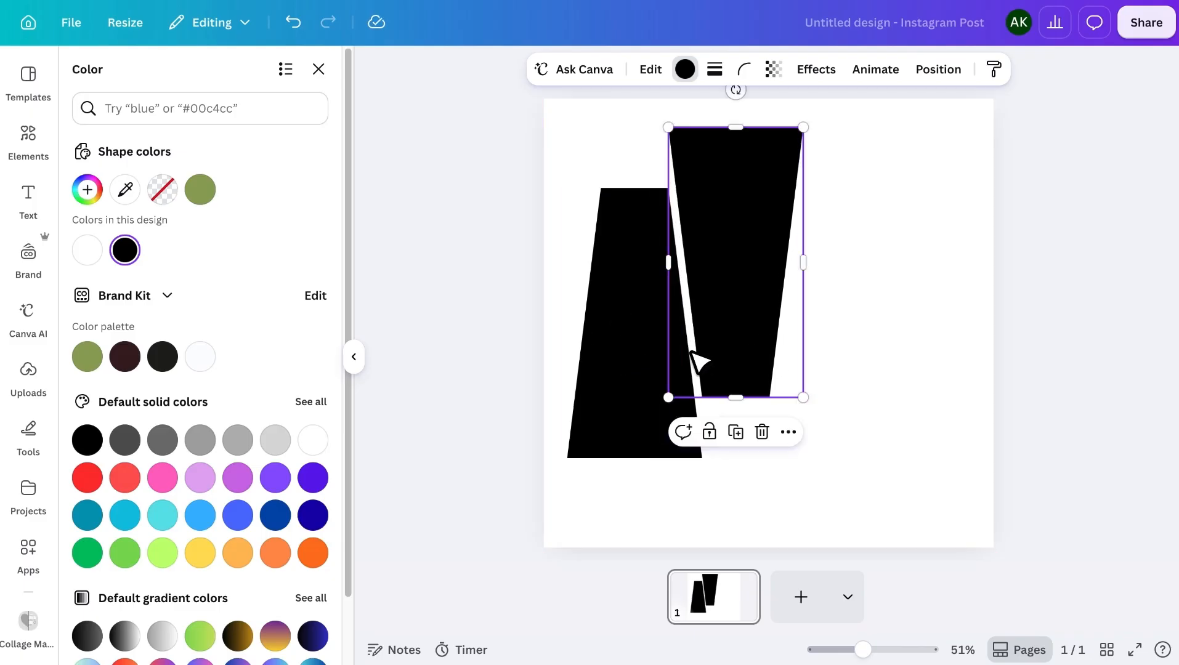
Copy the upright trapezoid to the other side of the inverted one, level with the original and leaving the same gap.
click(661, 360)
key(super+v)
drag(658, 351, 851, 348)
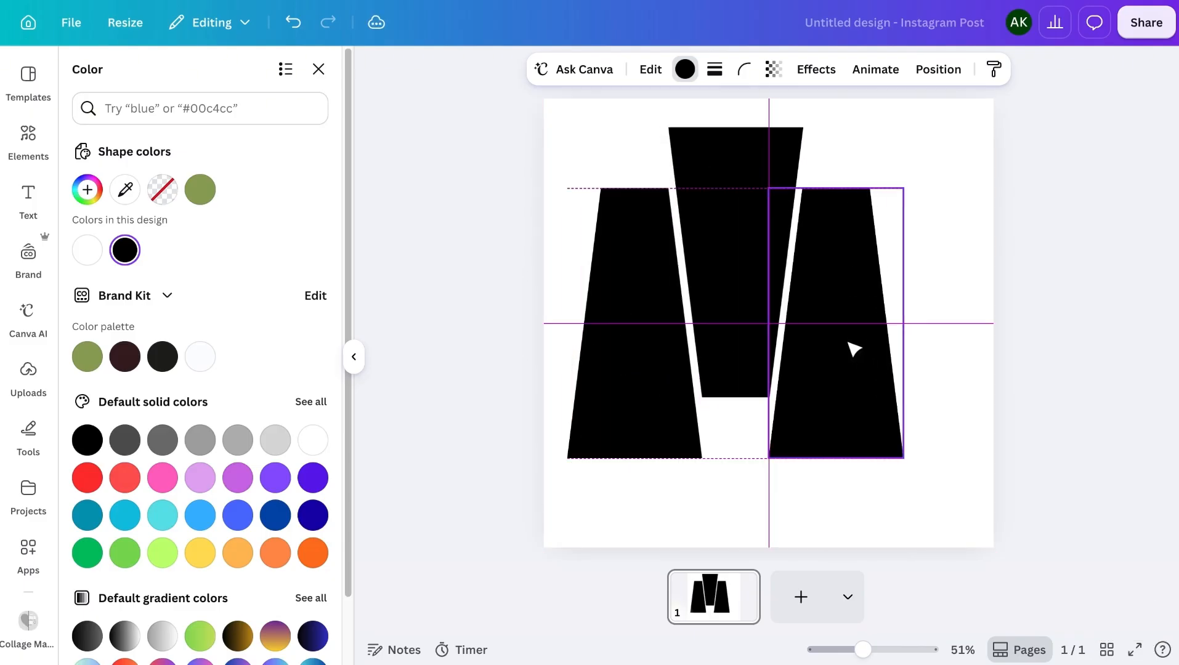
Copy the inverted trapezoid and place it at the end of the row, level with the first inverted one.
click(750, 311)
key(super+c)
key(super+v)
drag(752, 303, 948, 304)
click(980, 475)
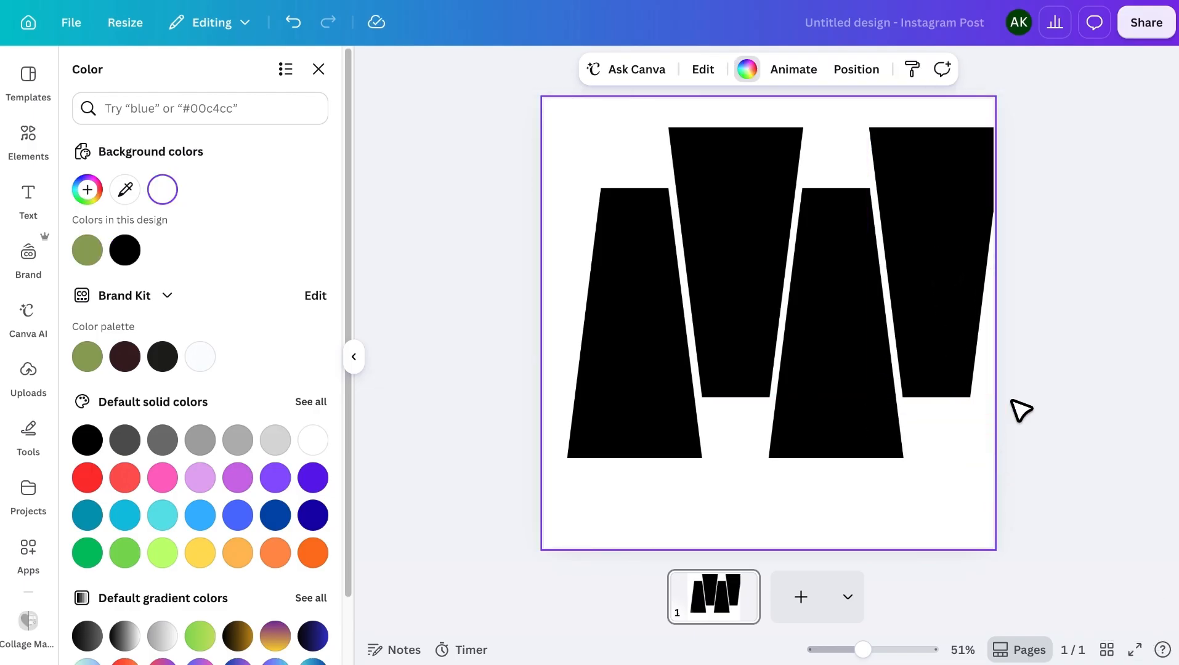
Scale all four trapezoids down together to fit within the page and center them on it.
drag(1035, 223, 618, 361)
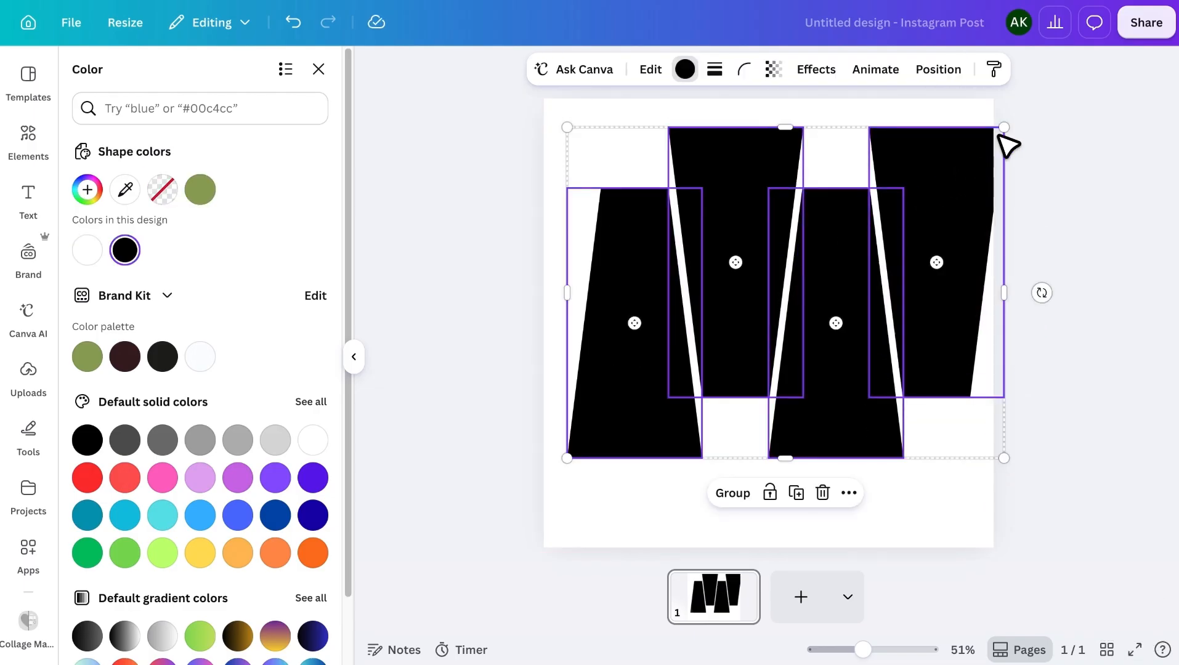
drag(1000, 137, 968, 190)
drag(851, 377, 847, 388)
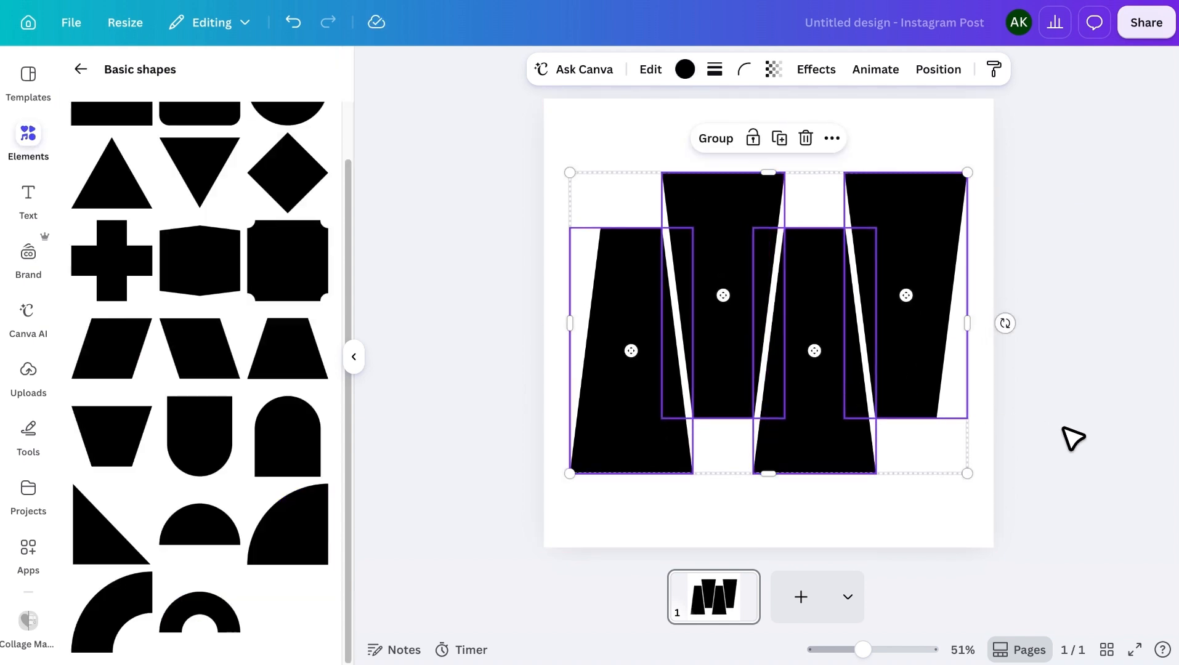
click(1074, 437)
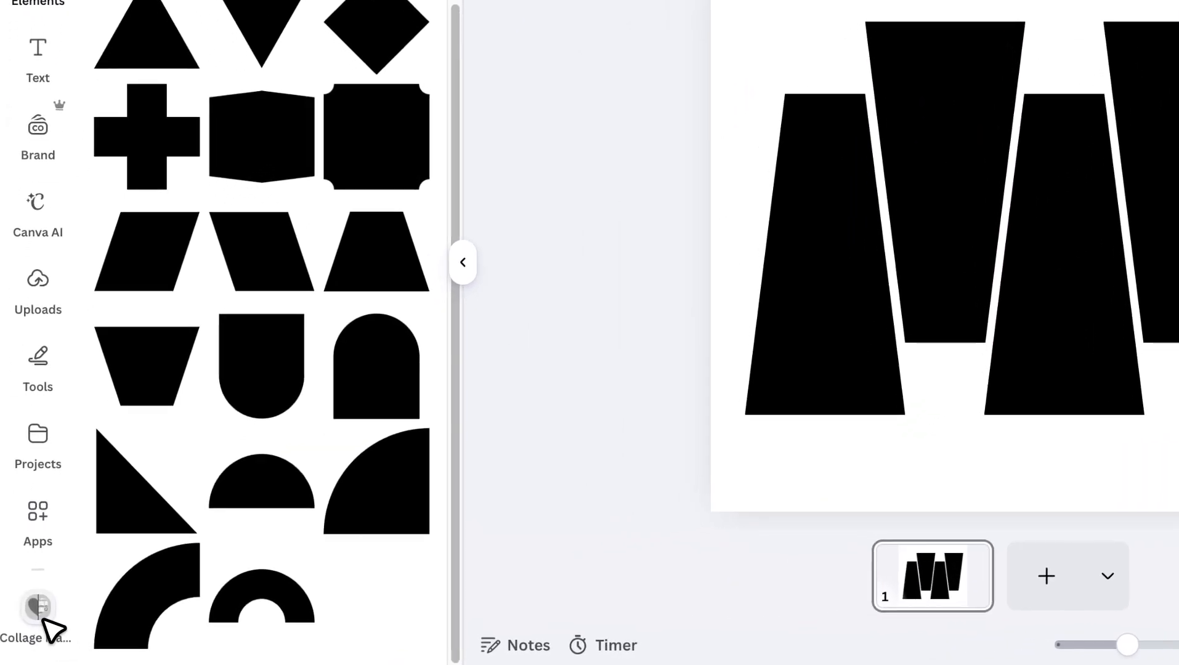
Convert the design to a collage with Collage Maker, exporting a PNG at 3,375 × 3,375 px with a transparent background.
click(43, 619)
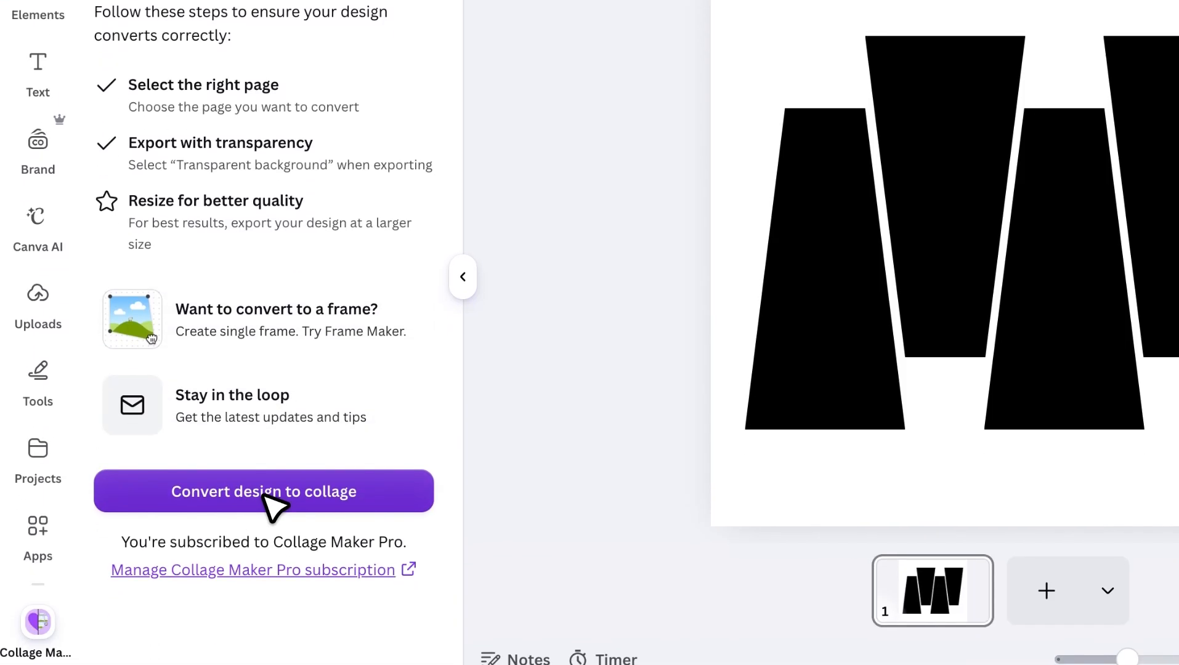
click(265, 496)
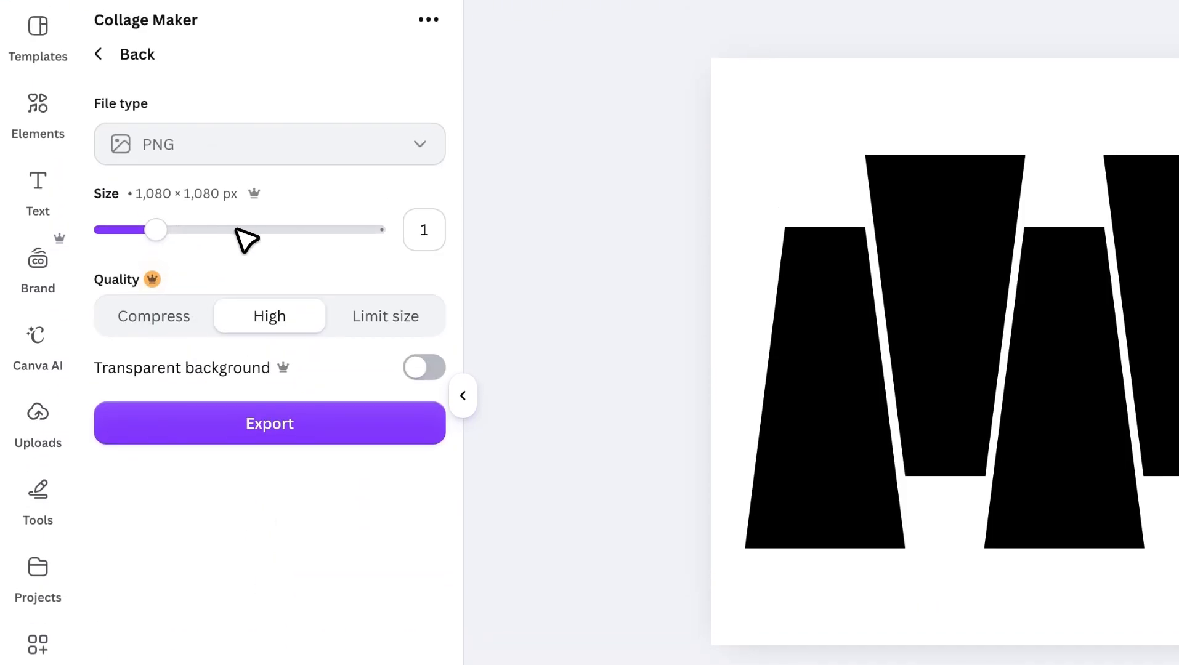
drag(156, 120, 258, 120)
drag(355, 244, 424, 242)
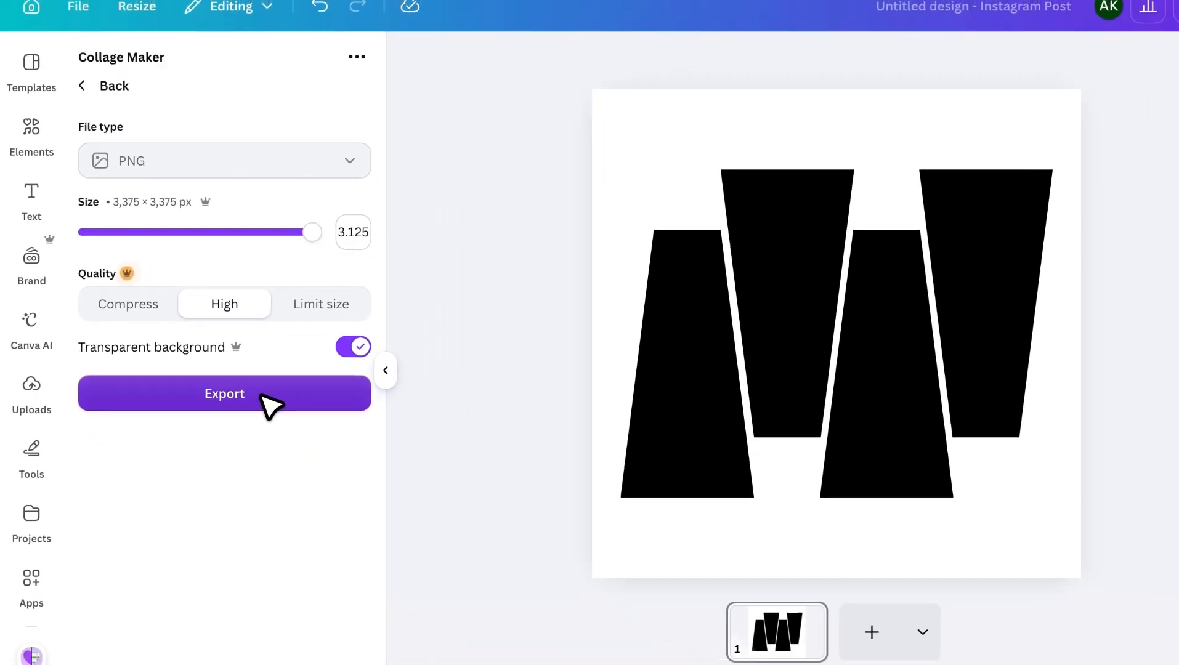
click(331, 438)
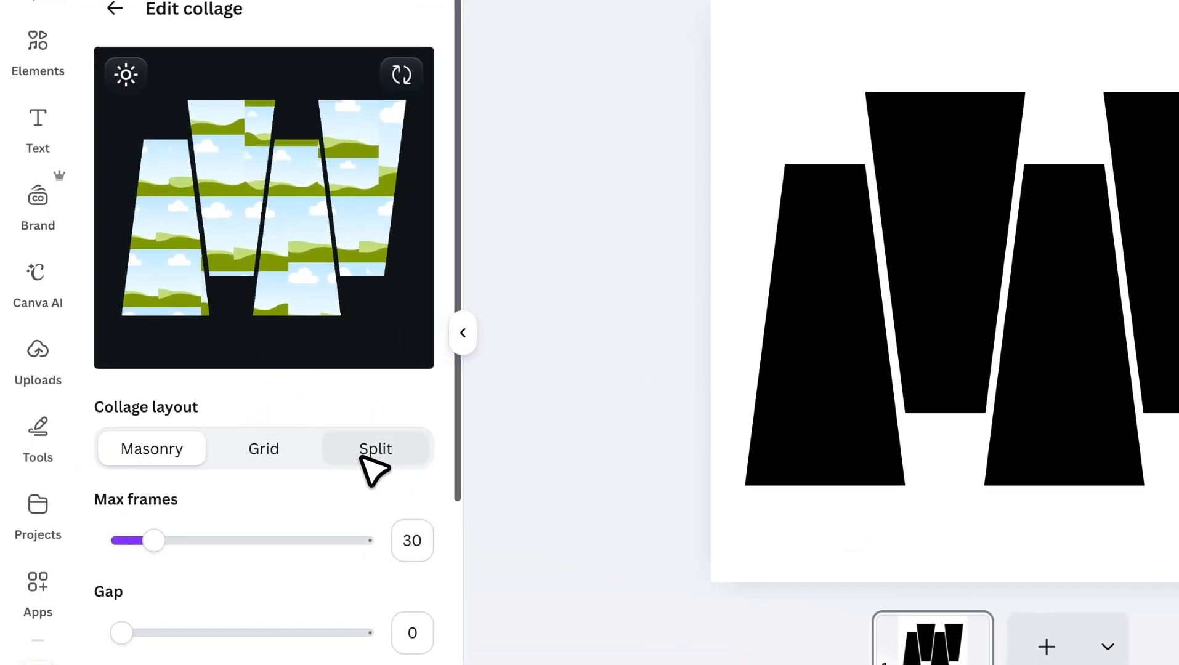
Set the collage layout to Split so each trapezoid becomes its own frame, and turn on the stroke.
click(274, 465)
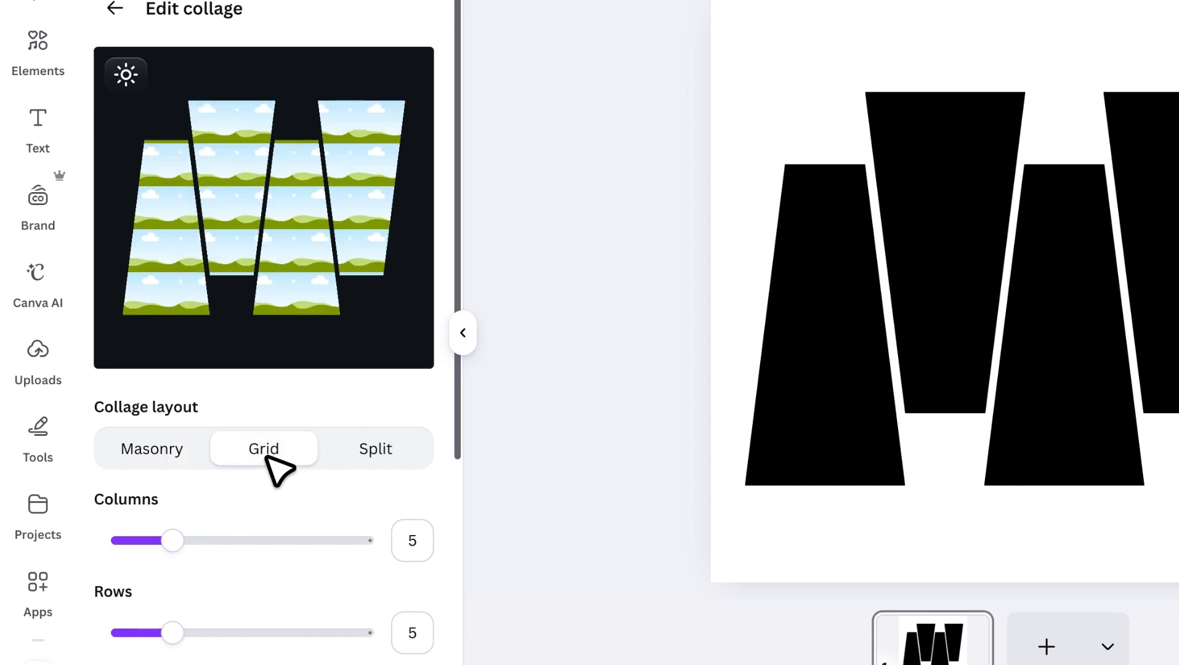
click(363, 453)
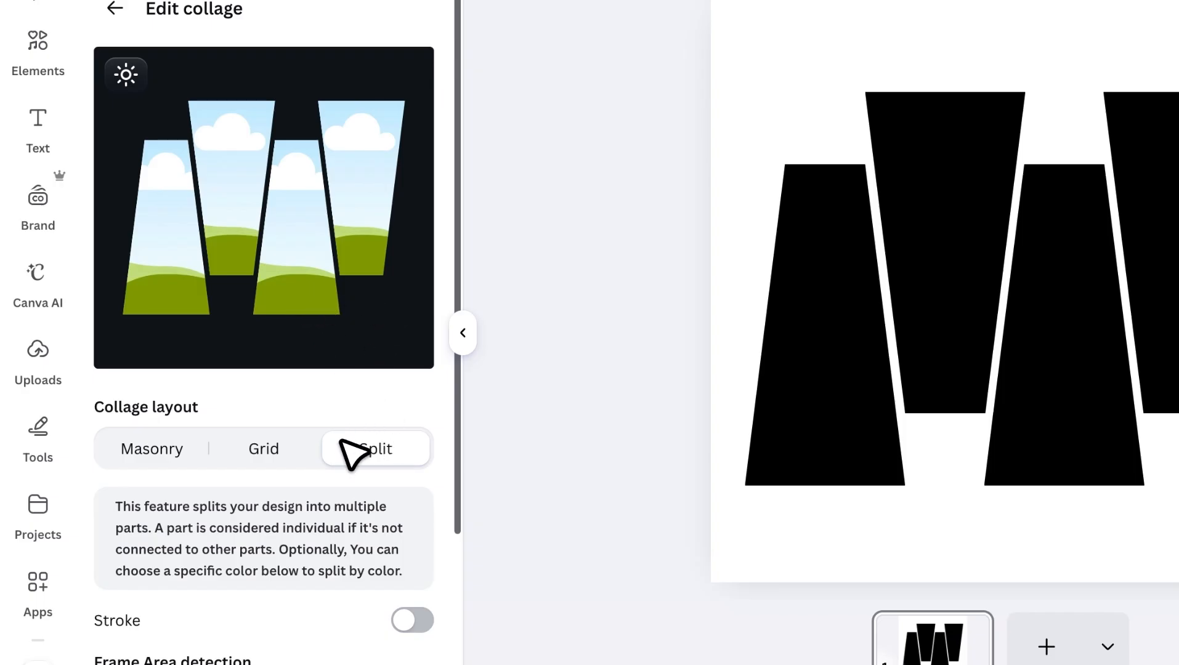
scroll(348, 478, down, 3)
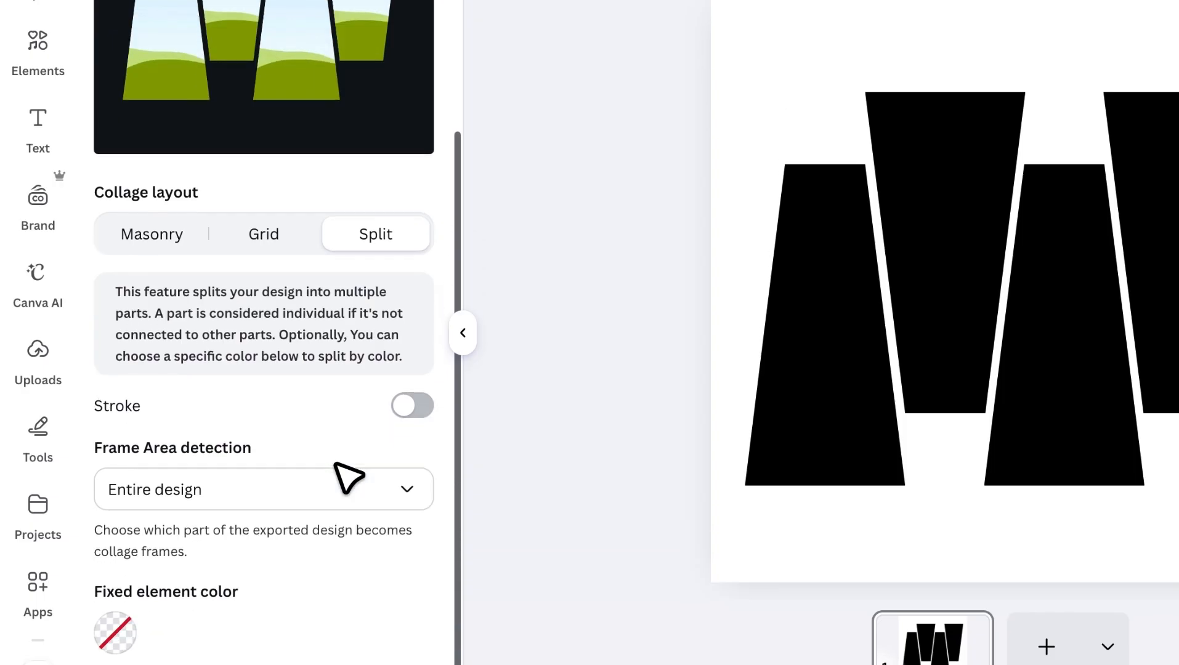
click(412, 406)
scroll(387, 303, up, 3)
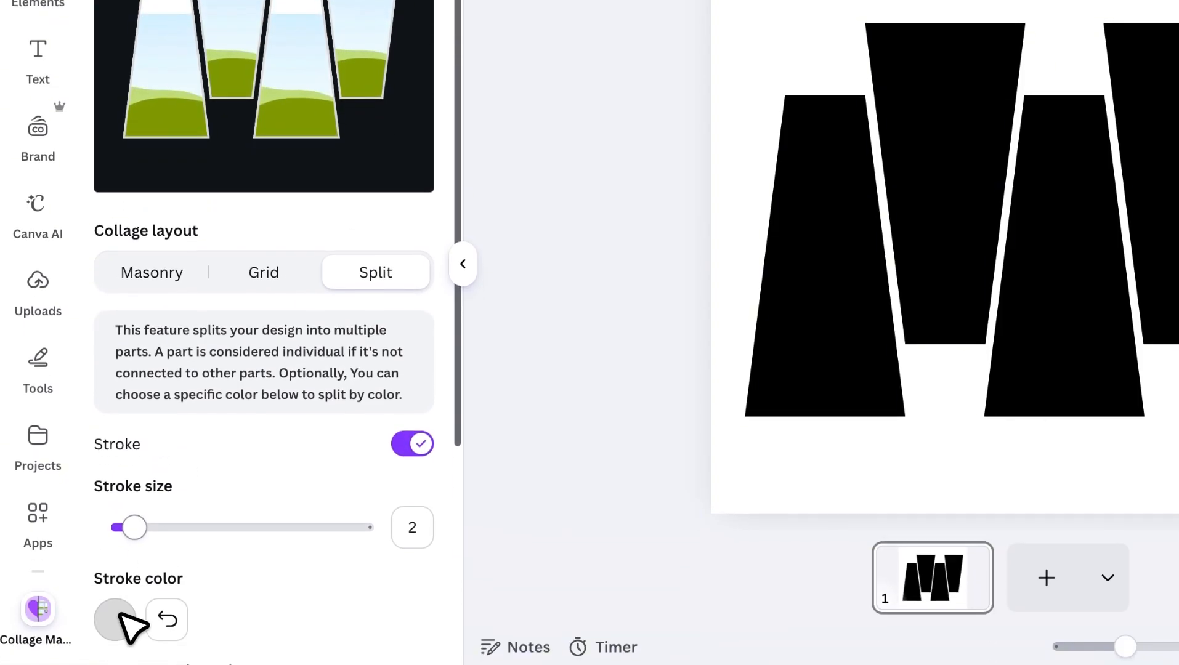
Change the frame stroke to black and set its size to 1.
scroll(129, 555, down, 2)
click(123, 509)
click(258, 214)
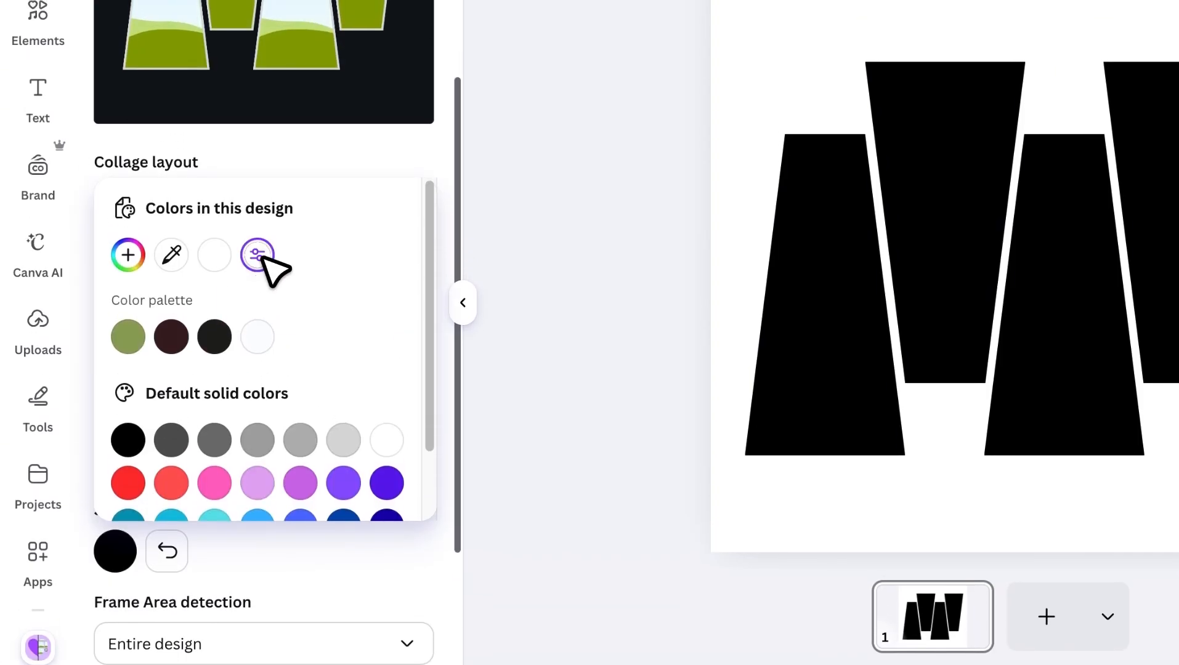
click(389, 171)
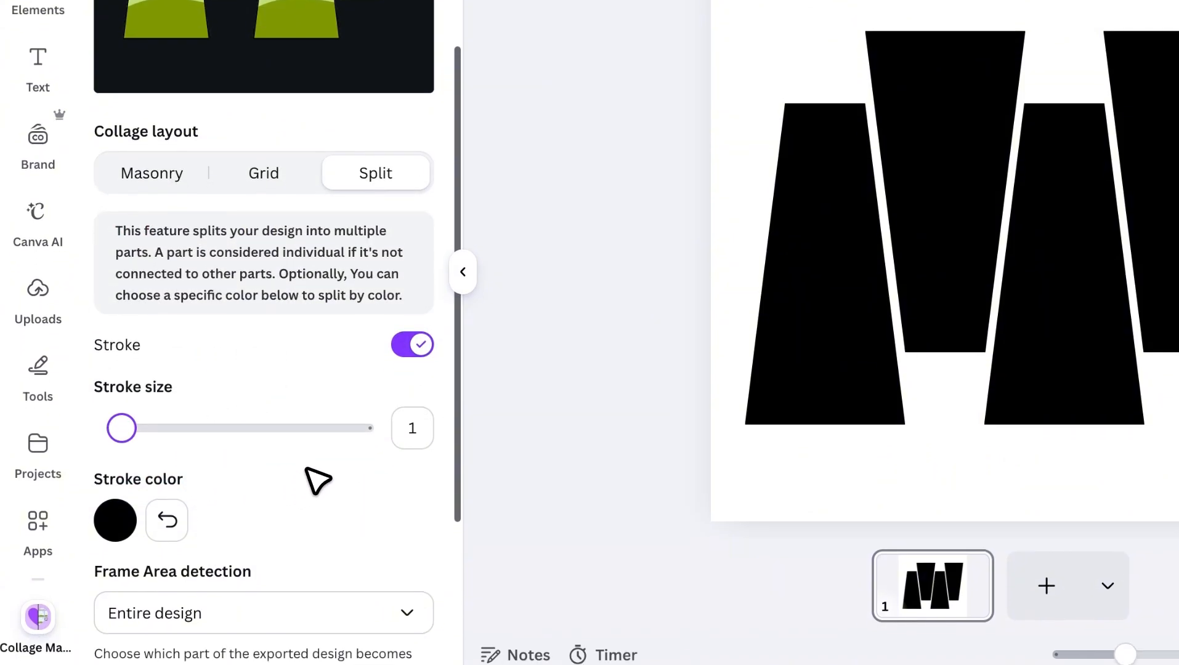
Add the split collage with its entire-design frame area to the page.
scroll(308, 514, down, 4)
scroll(254, 497, down, 1)
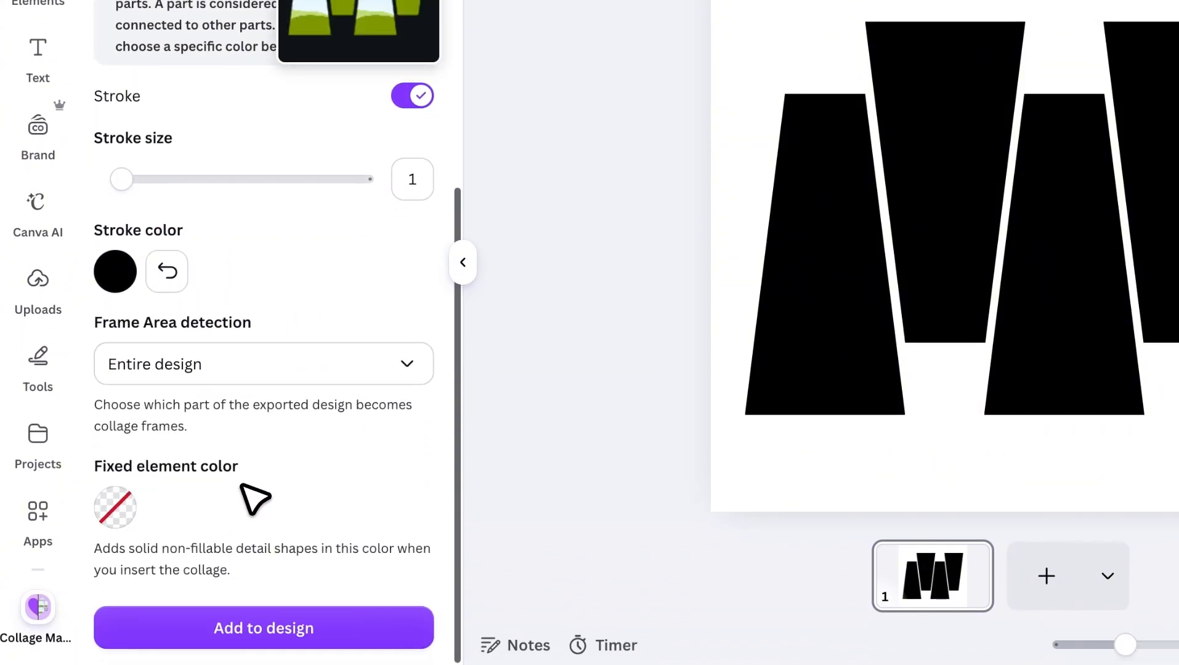
click(307, 613)
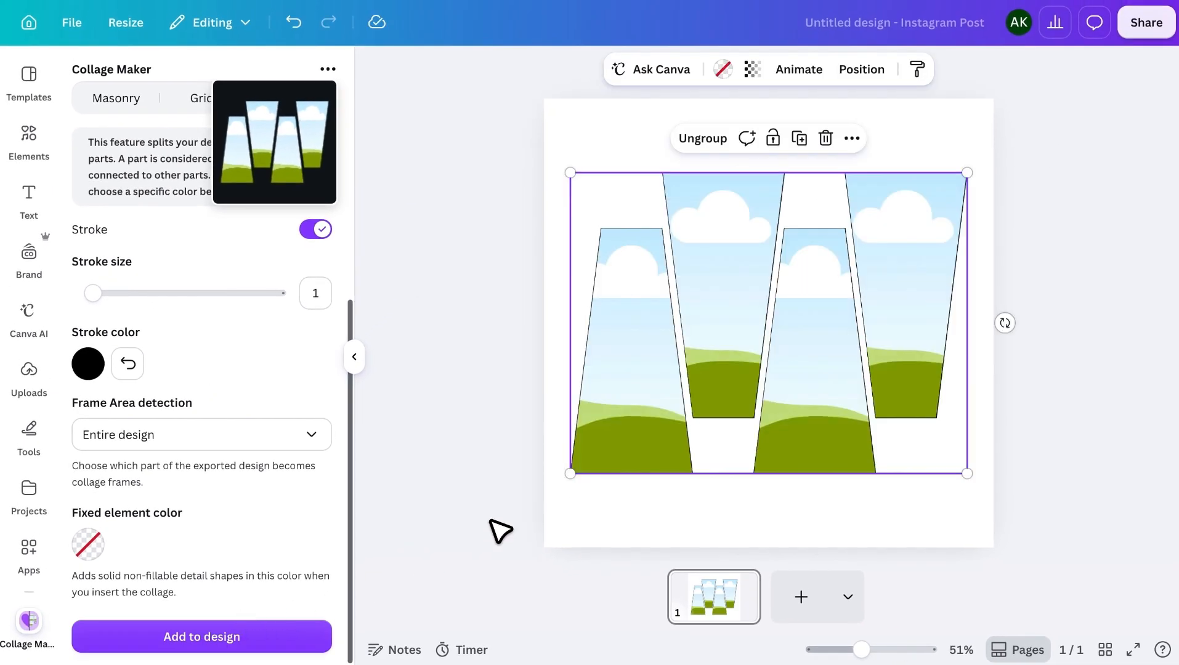
Shift the collage aside, delete the four black trapezoids behind it, and move the collage back to the page center.
drag(662, 408, 703, 408)
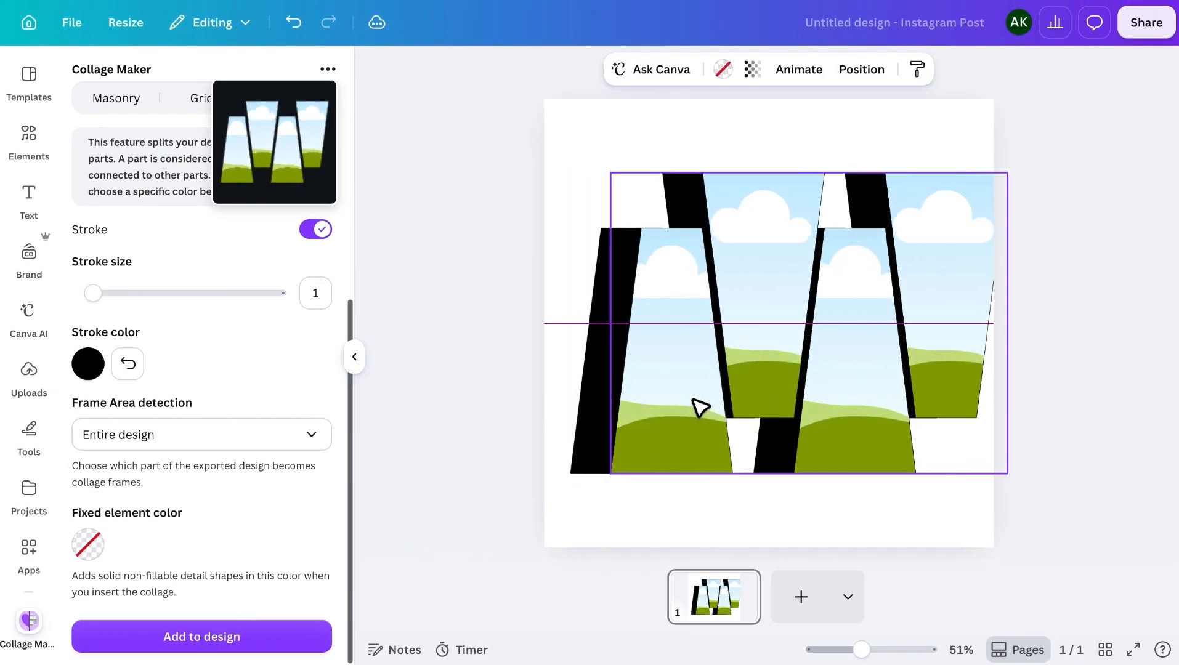
click(578, 447)
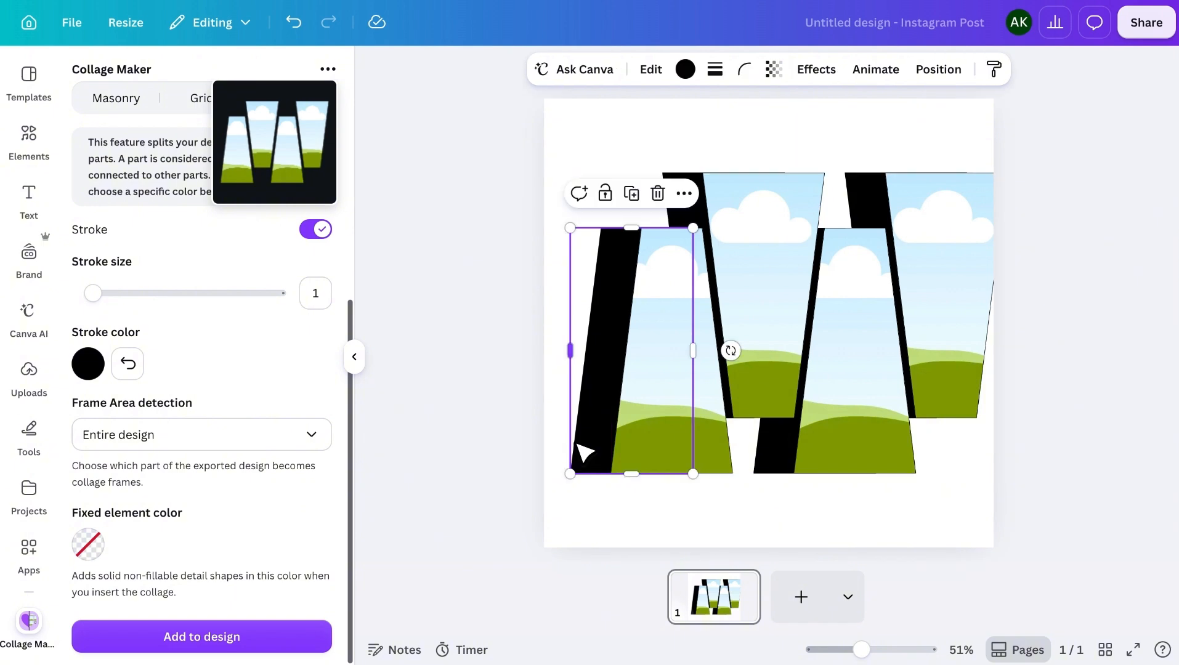
drag(888, 277, 1031, 98)
drag(987, 532, 550, 381)
key(BackSpace)
drag(872, 180, 681, 364)
Search the elements library for "couple".
click(29, 136)
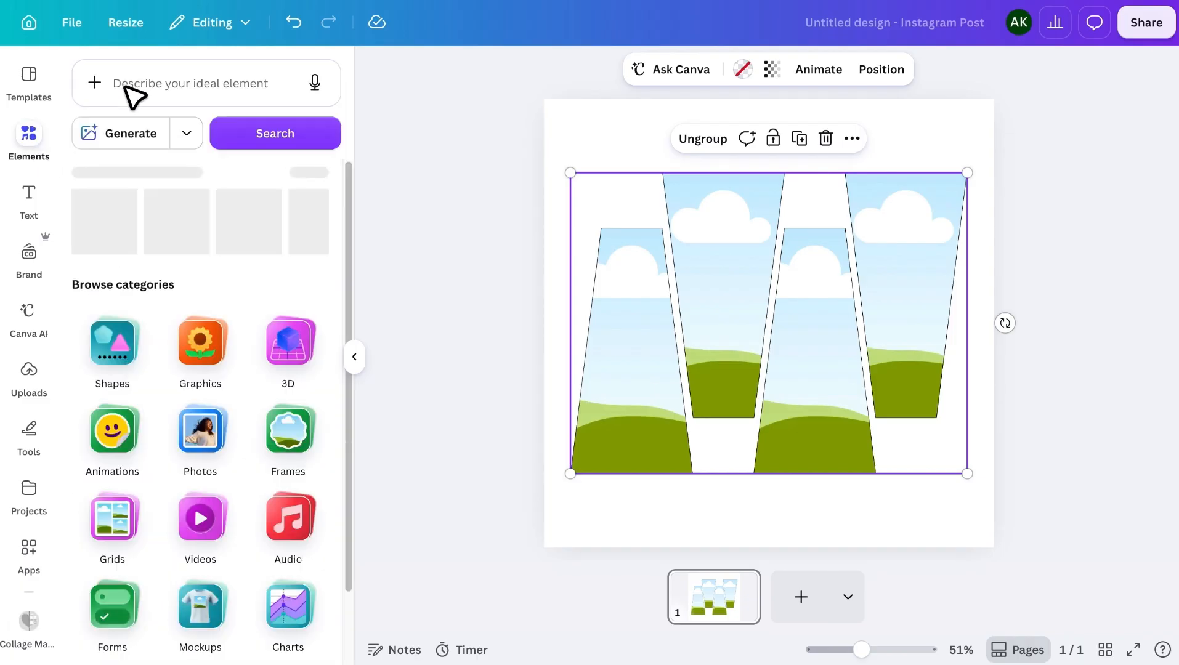
text(couple)
key(Return)
click(308, 376)
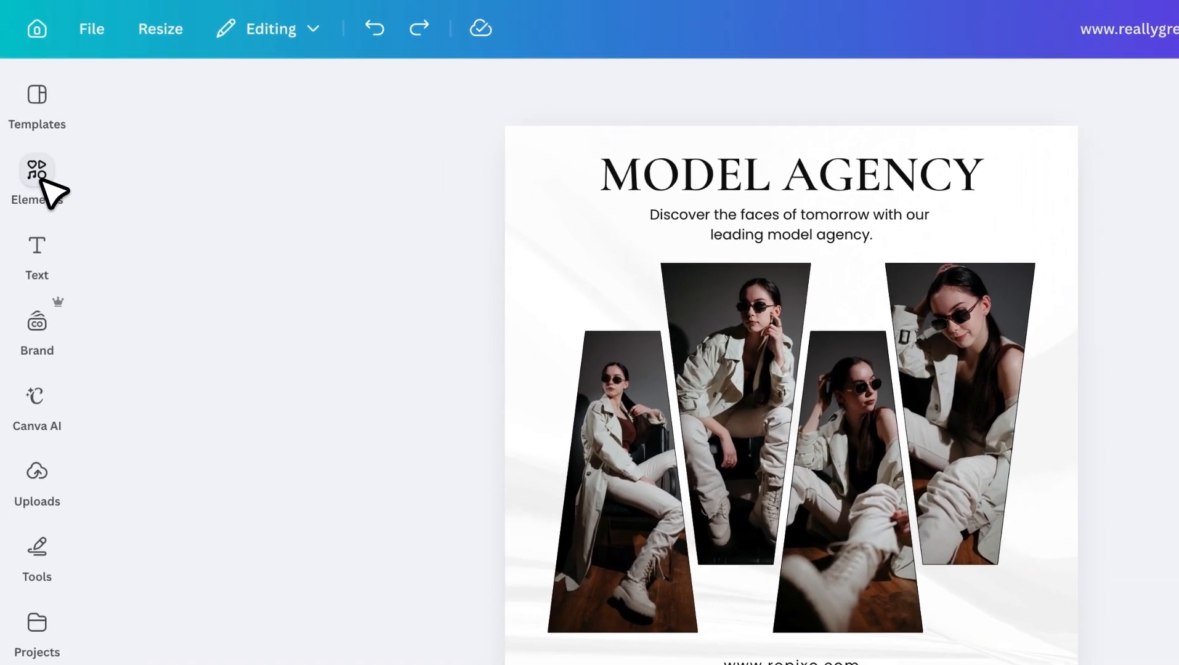
Search the elements library for "half moon" and list all the graphics results.
click(30, 136)
click(216, 116)
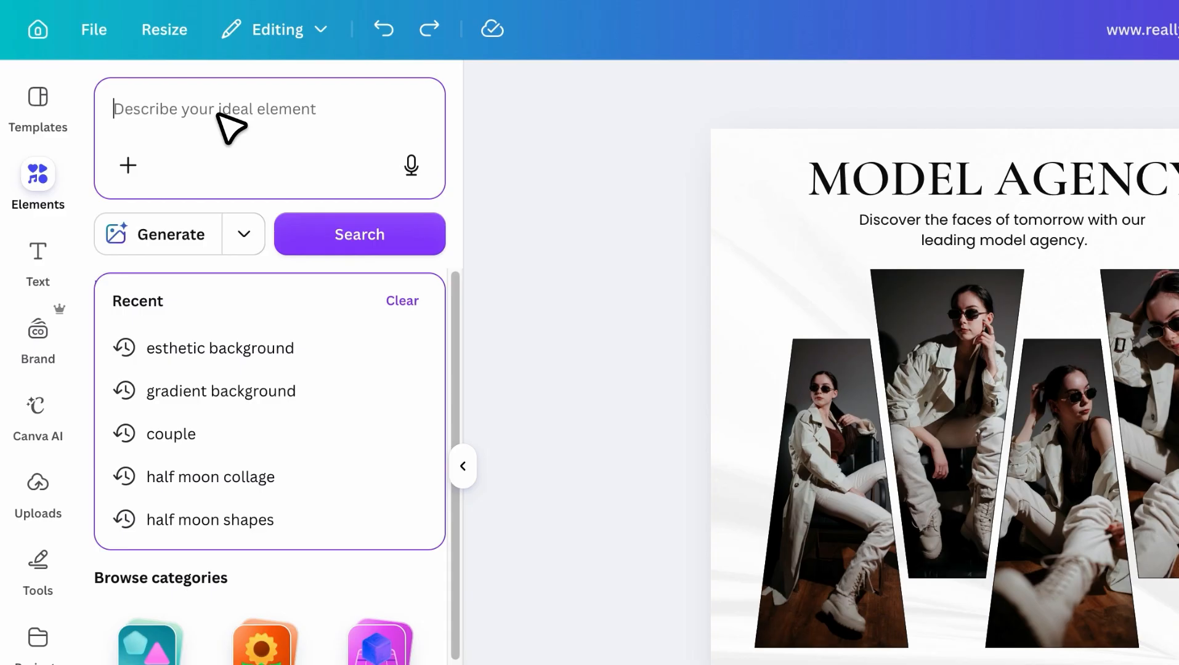
text(half moon)
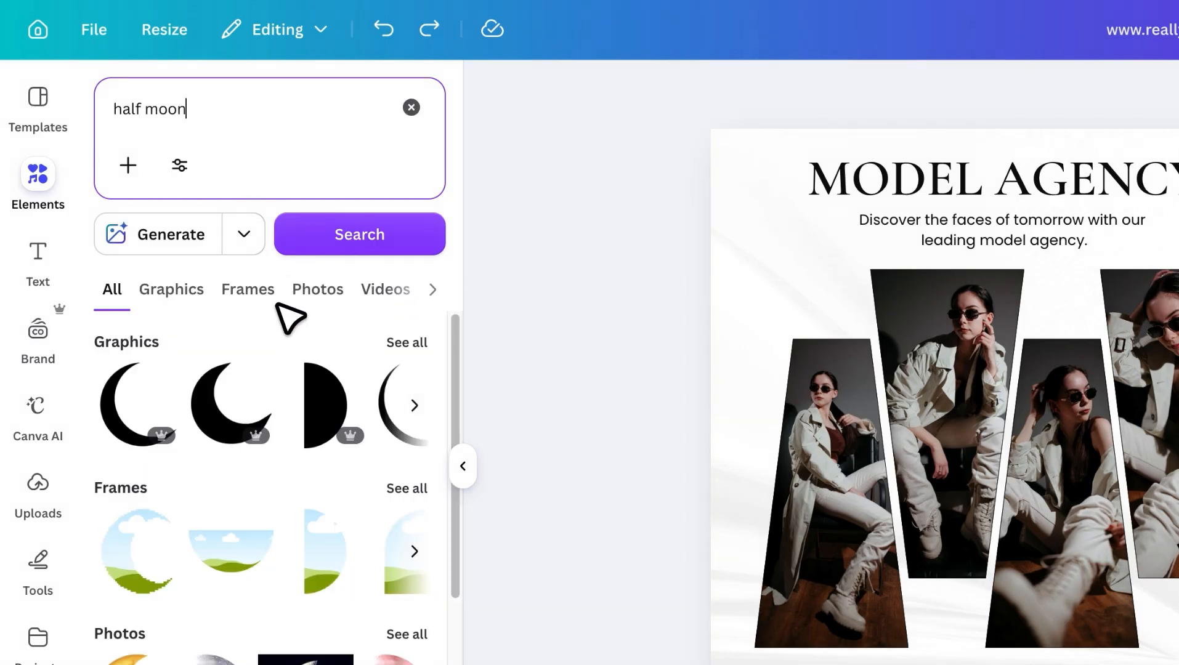
click(407, 340)
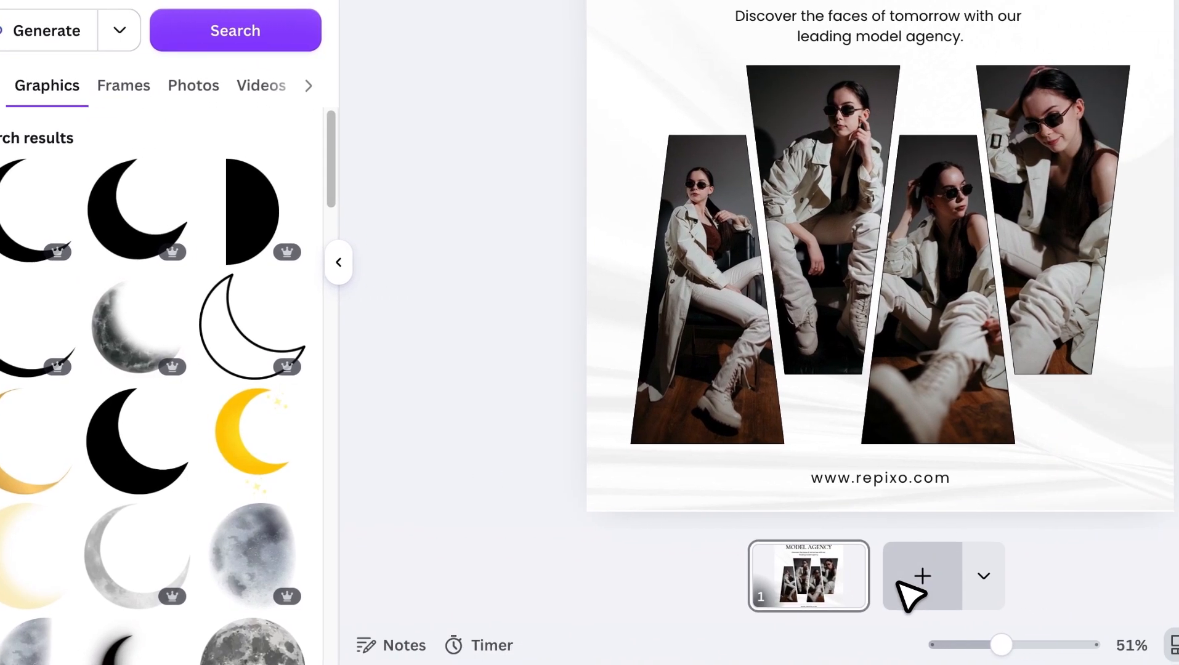
Insert the solid black crescent moon on a new blank page and enlarge it, centered, to nearly fill the page.
click(1026, 582)
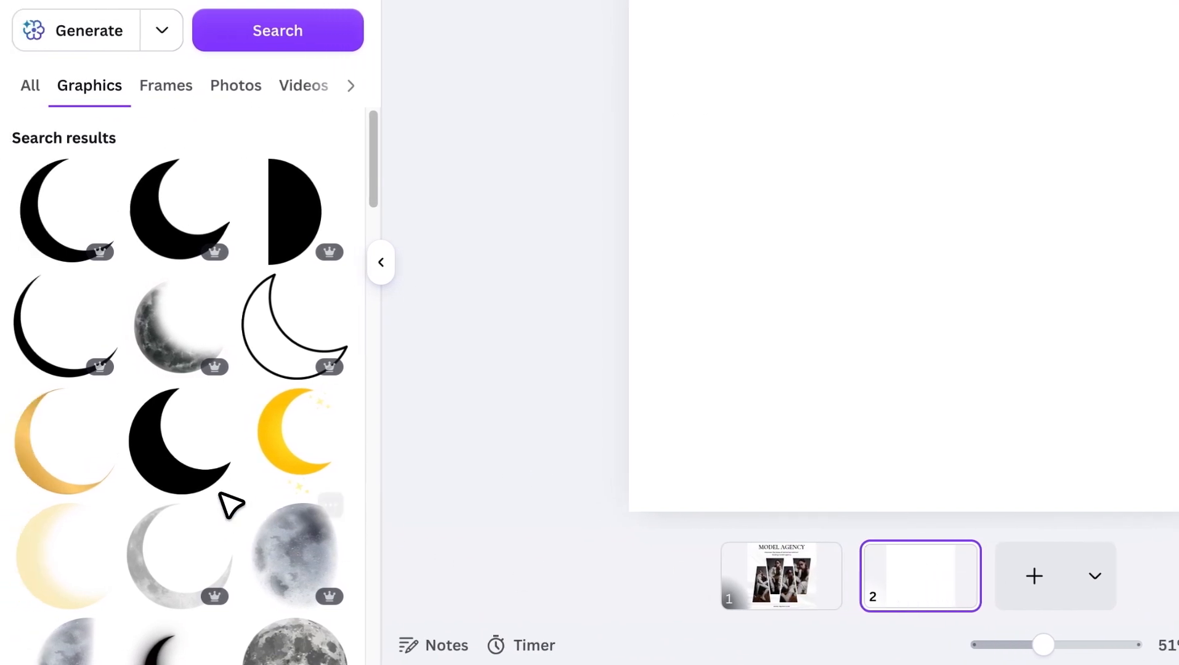
click(192, 480)
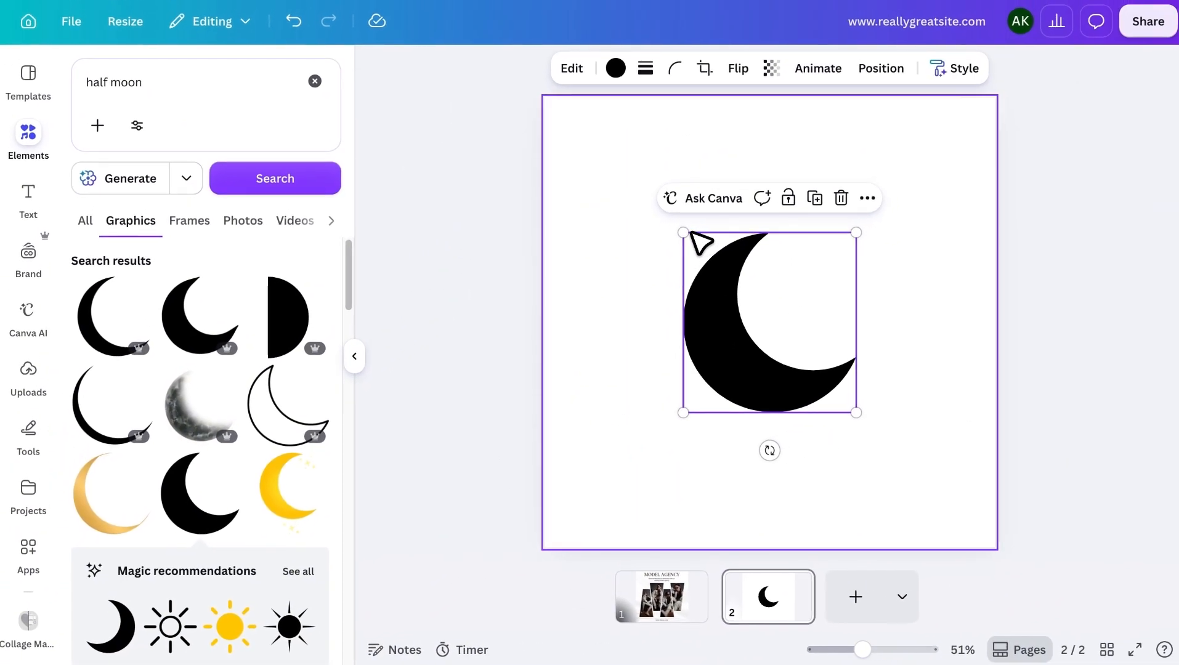
drag(691, 234, 540, 142)
drag(856, 414, 954, 515)
drag(814, 397, 824, 408)
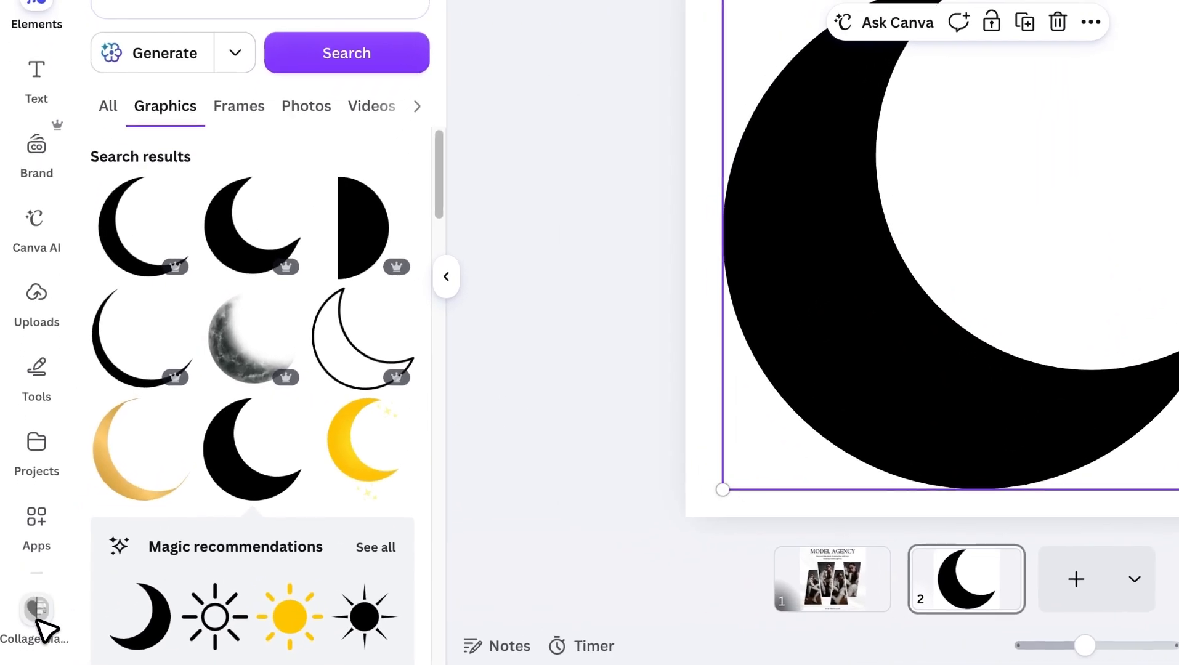
Start converting the crescent to a collage in Collage Maker, with a 3,375 × 3,375 px export size and transparent background.
click(28, 619)
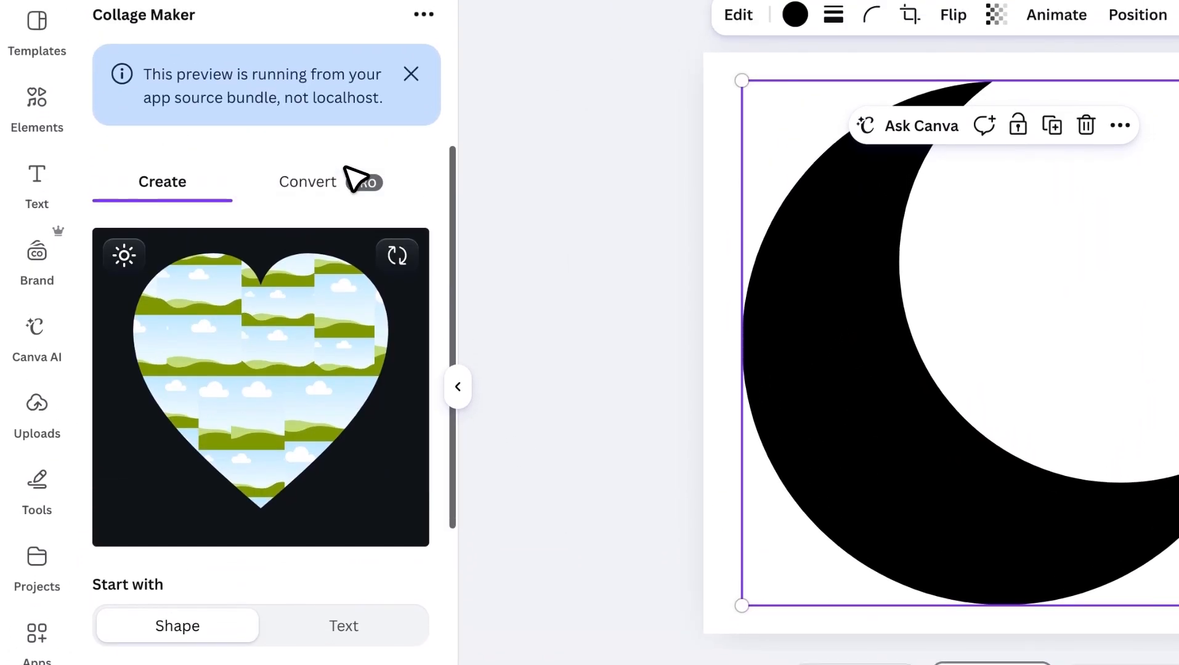
click(346, 49)
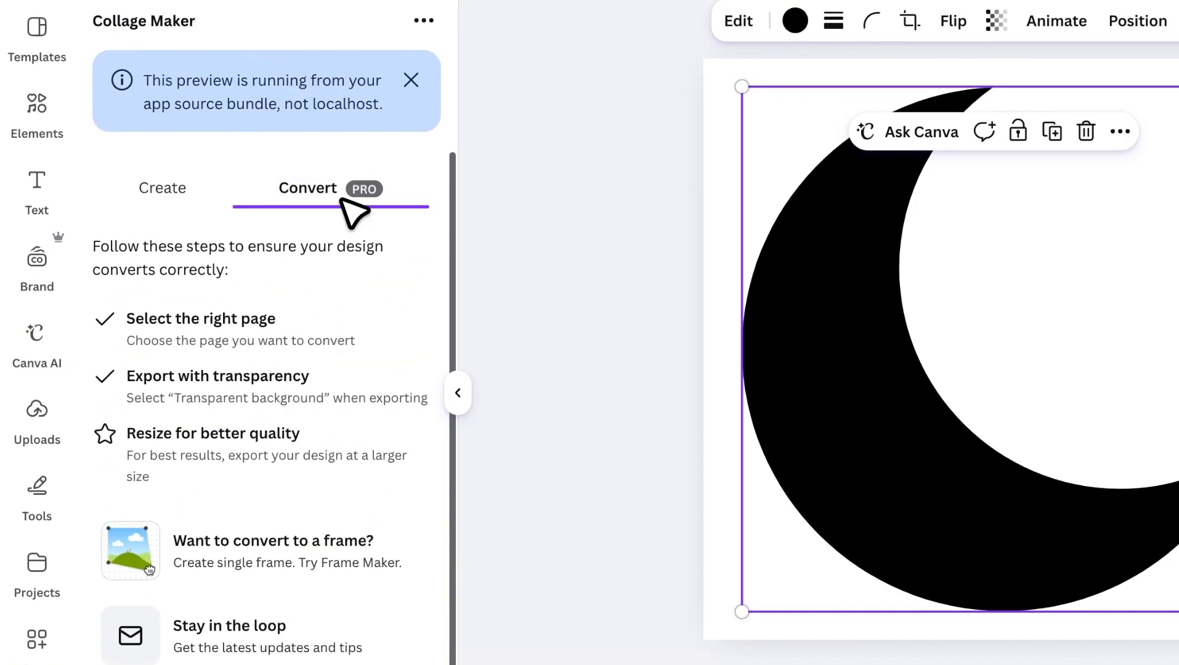
click(267, 601)
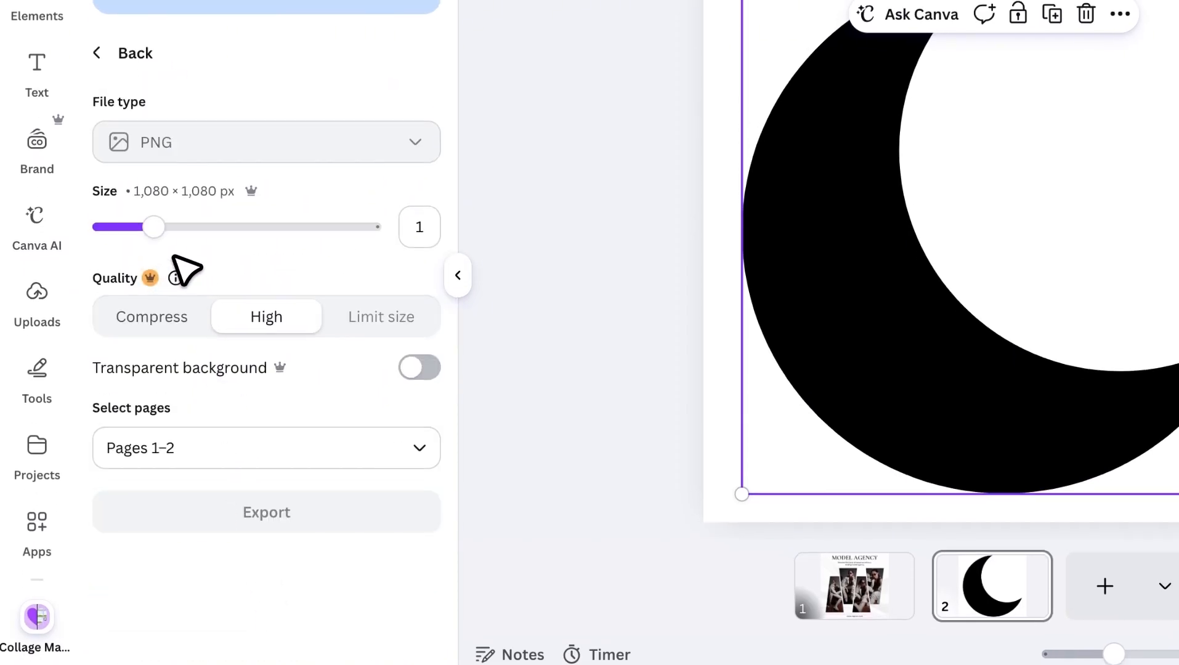
drag(249, 218, 448, 251)
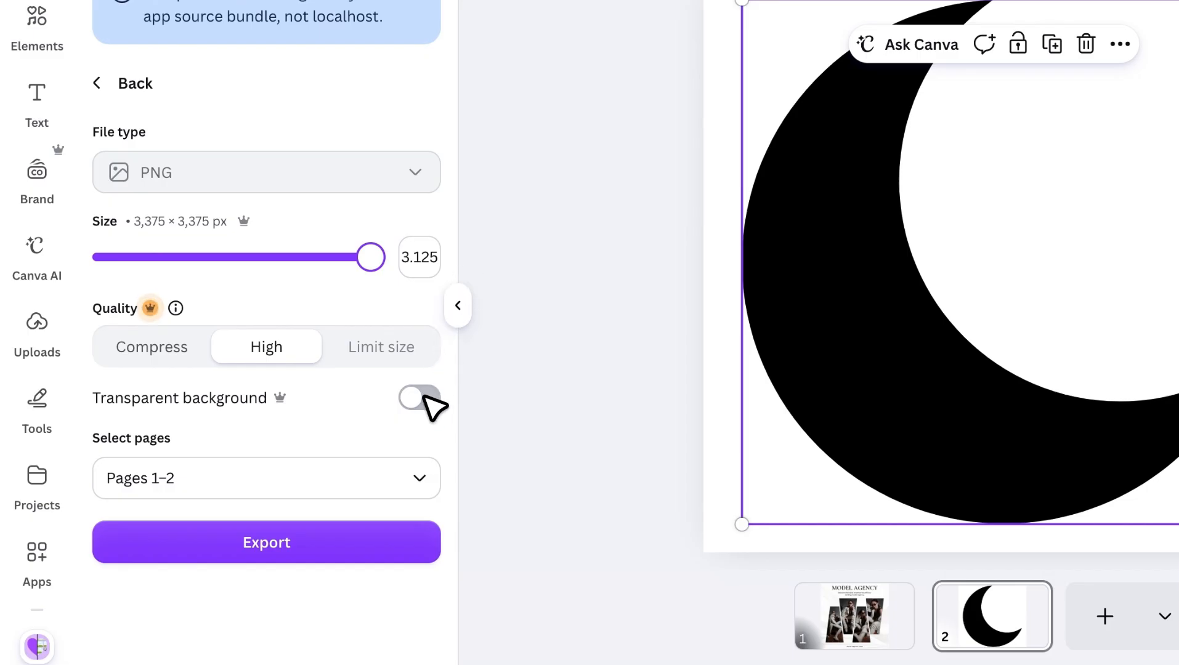
Export only the current page, page 2, for conversion and dismiss the app preview notice.
click(403, 479)
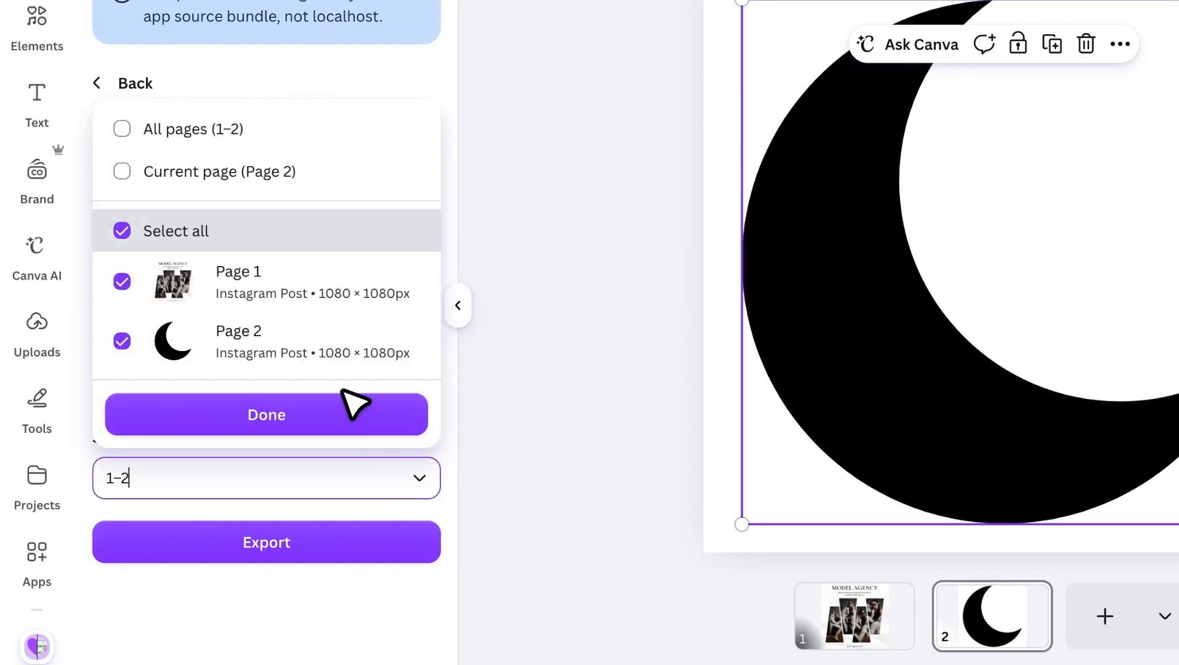
click(254, 167)
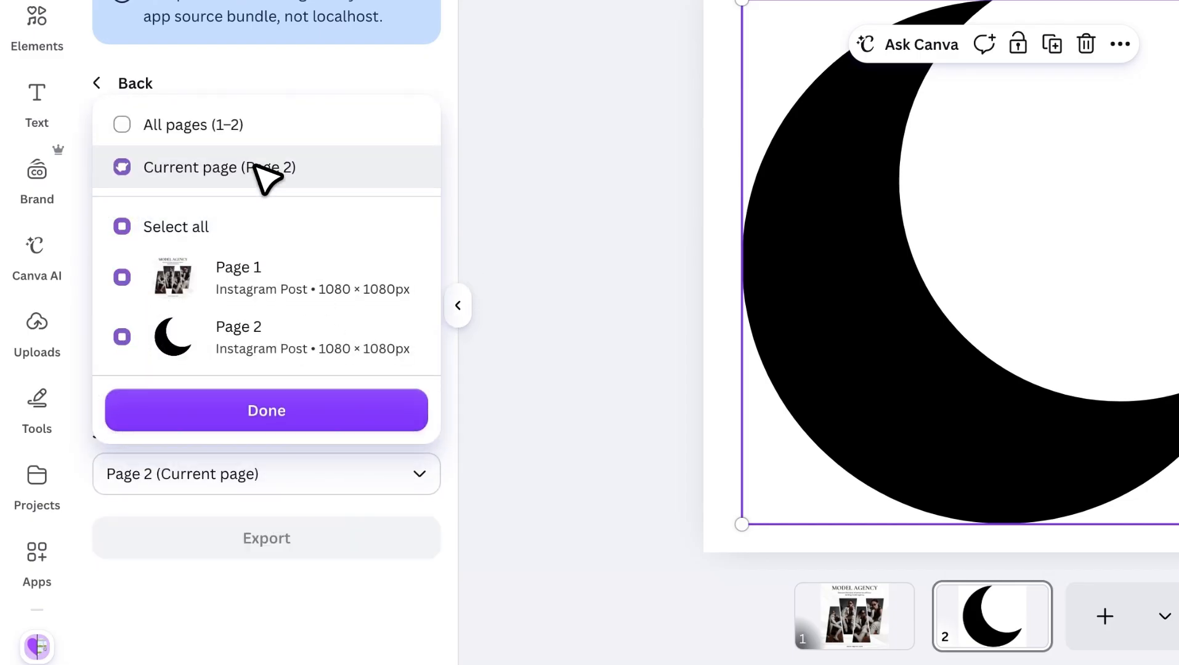
click(266, 414)
click(268, 533)
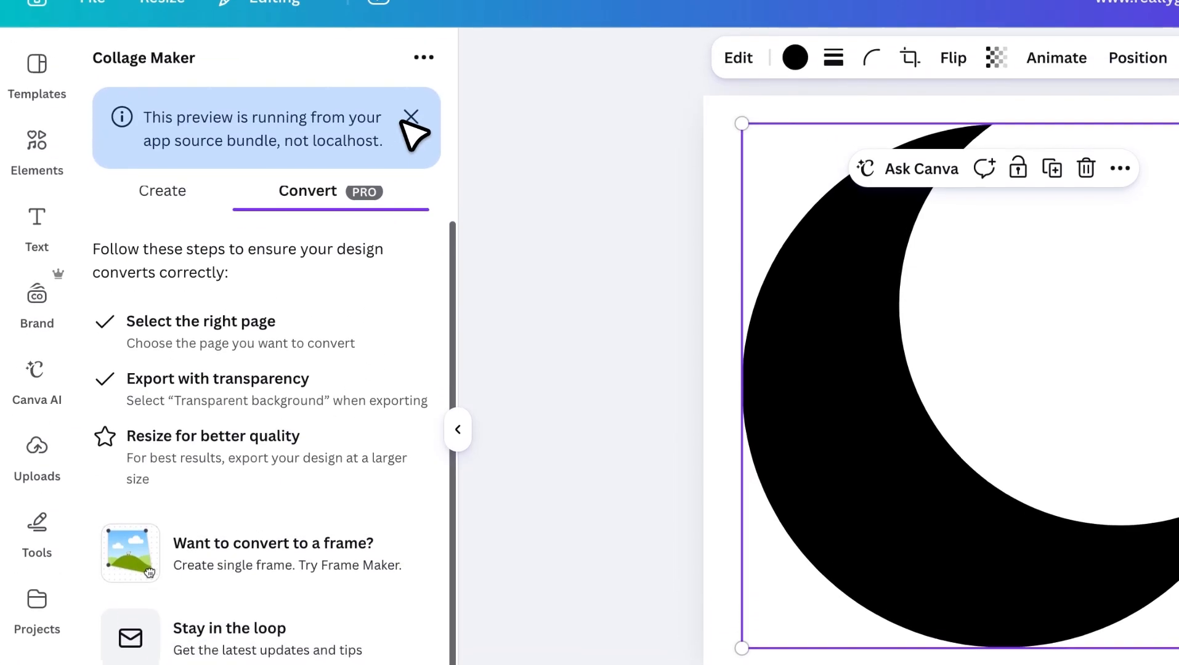
click(410, 144)
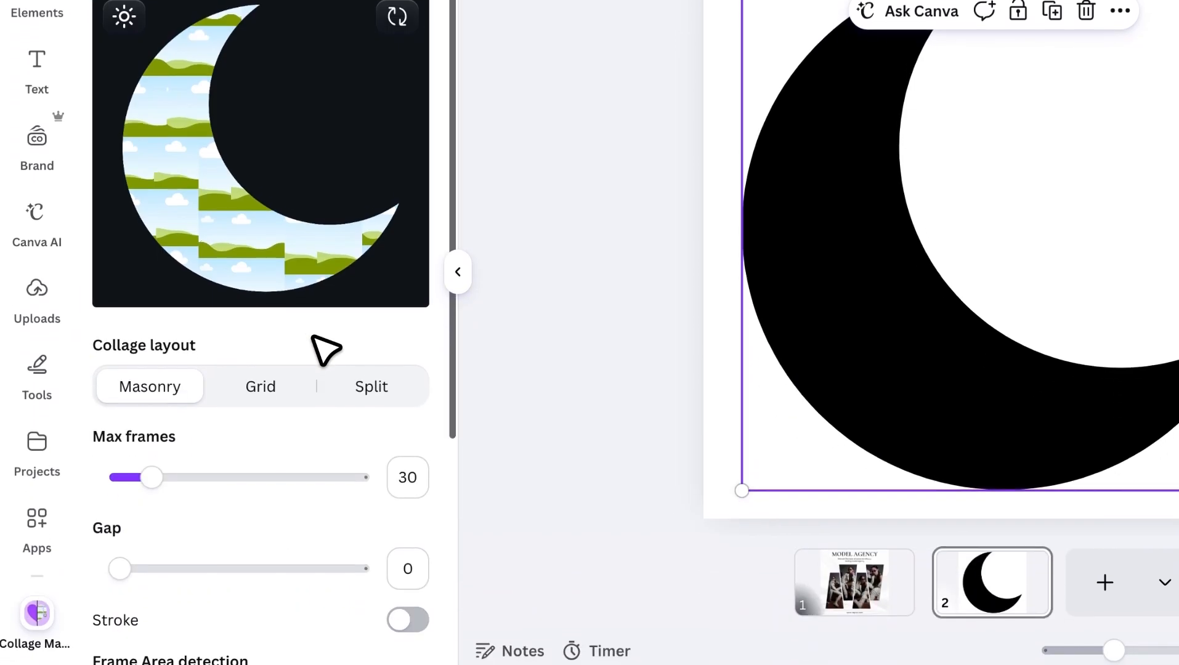
Compare the Grid layout, return to Masonry, and set the gap to 2 and the maximum frames to 25.
click(296, 393)
click(176, 385)
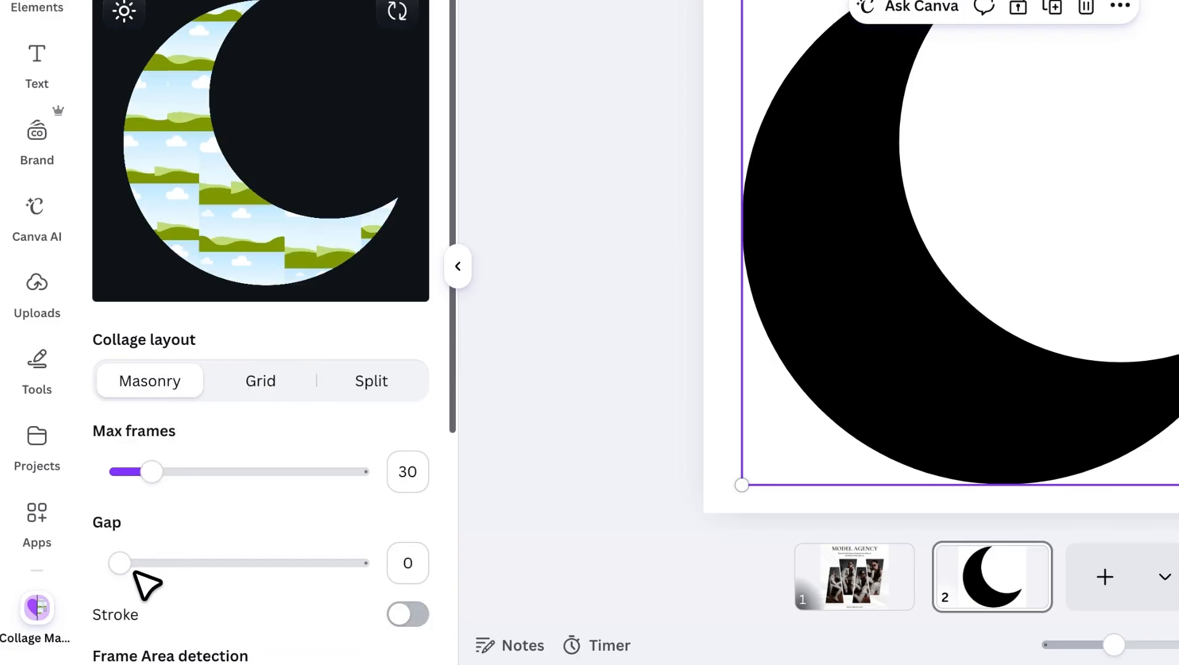
drag(124, 566, 135, 569)
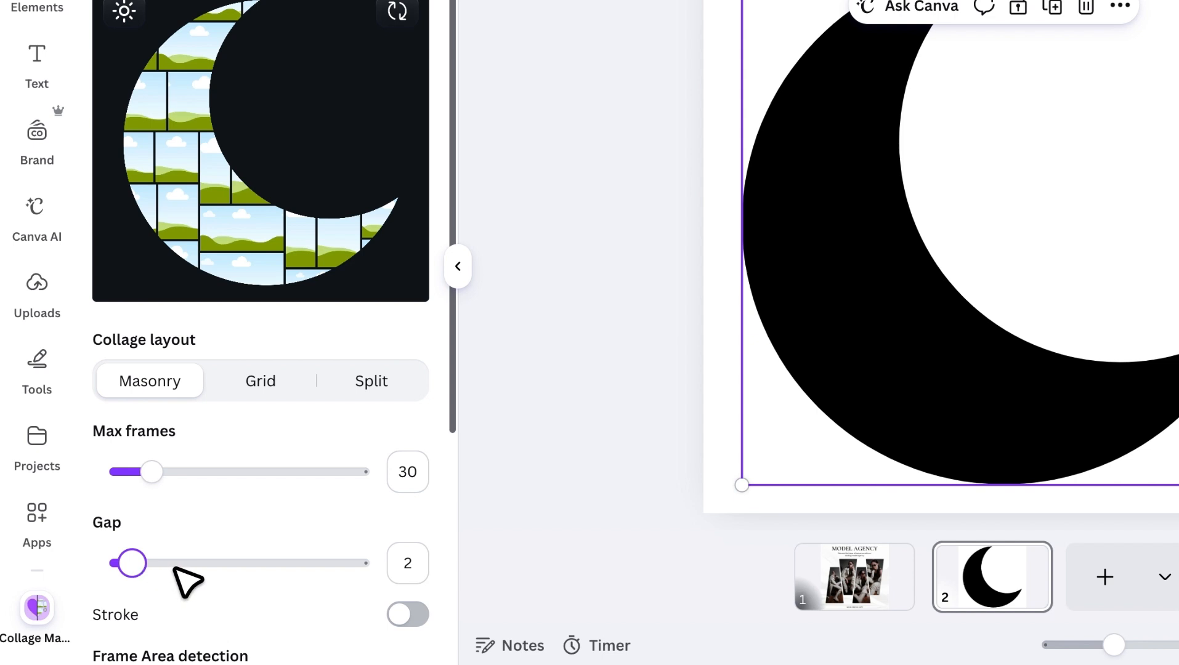
drag(148, 474, 146, 474)
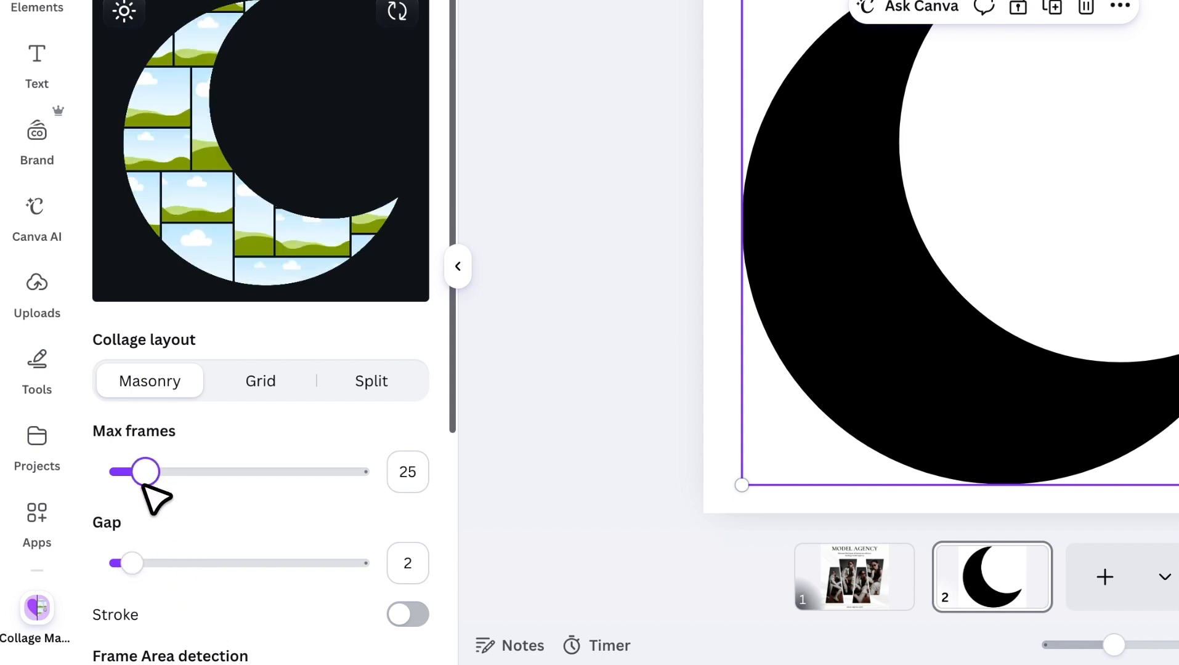
Turn on the frame stroke and set its color to the near-black from the design's colors.
click(389, 615)
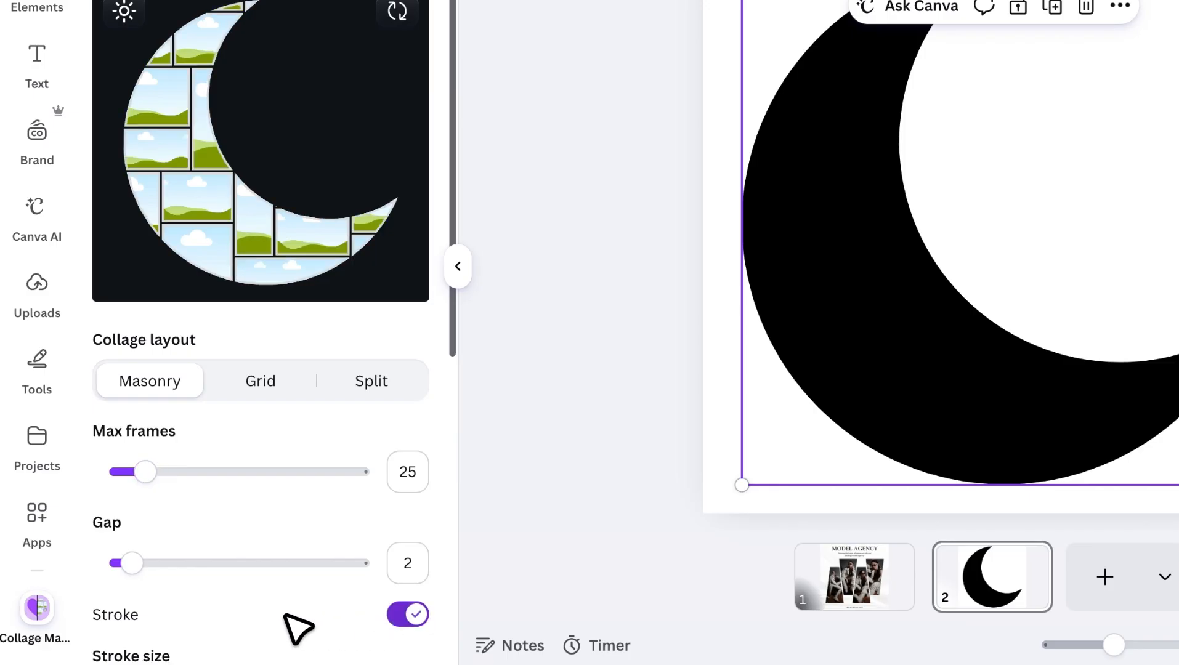
scroll(290, 625, down, 2)
scroll(179, 619, down, 2)
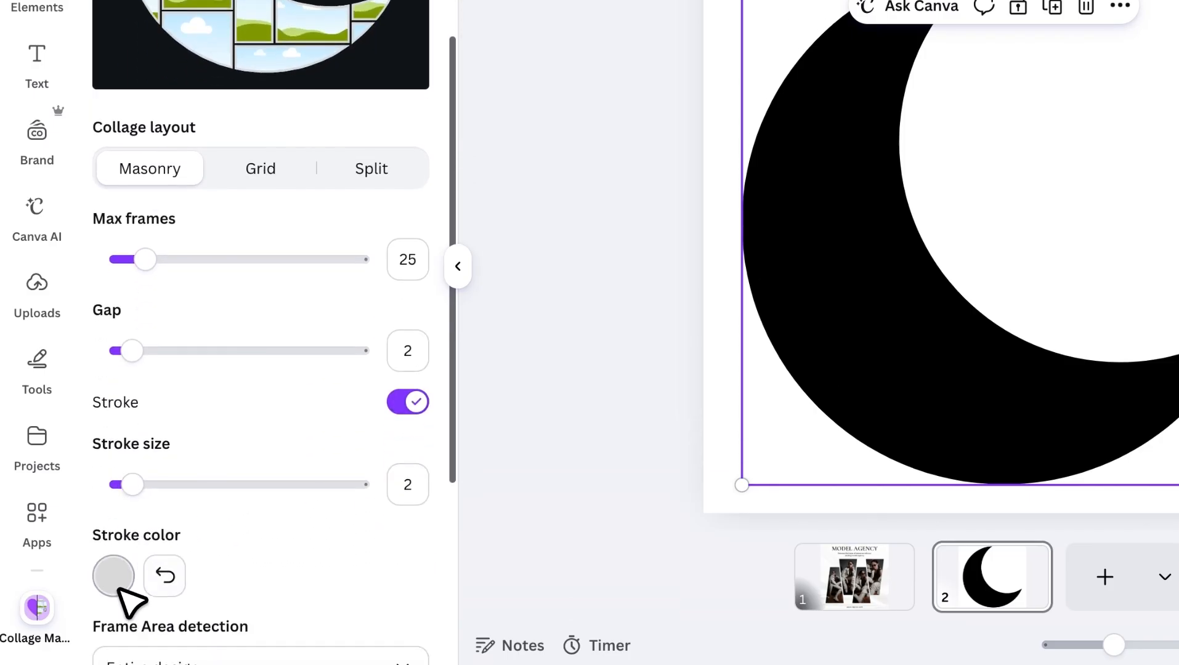
click(113, 576)
click(255, 283)
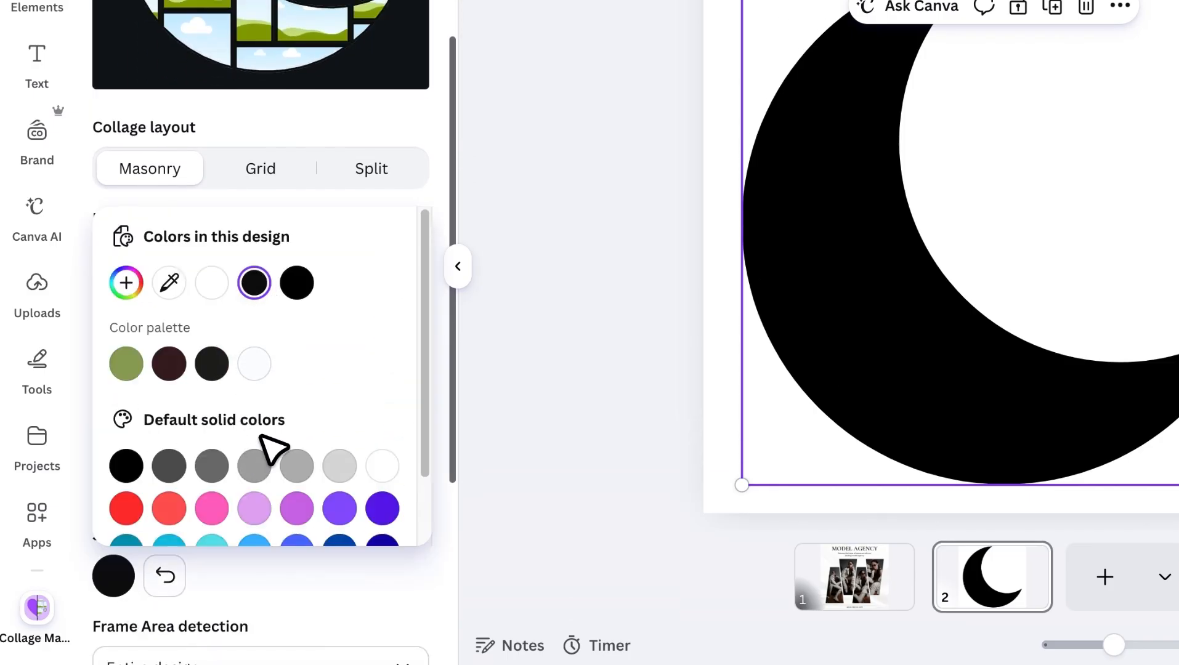
Set the collage gap to 3 and the maximum frames to 15.
click(343, 203)
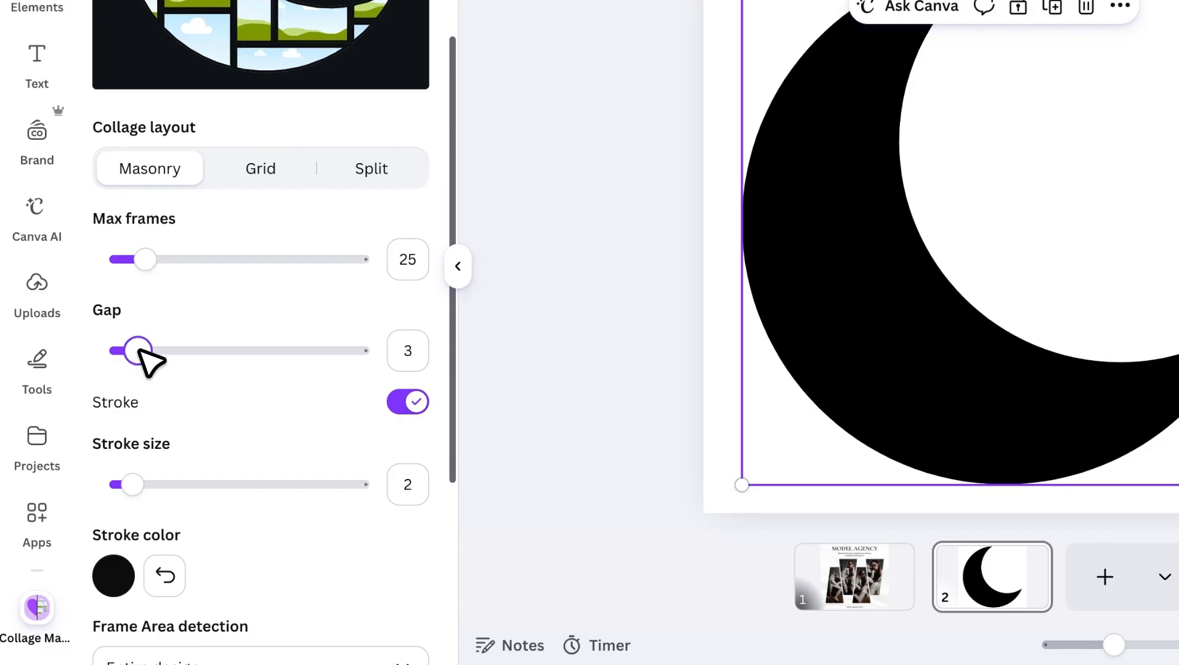
scroll(194, 448, up, 3)
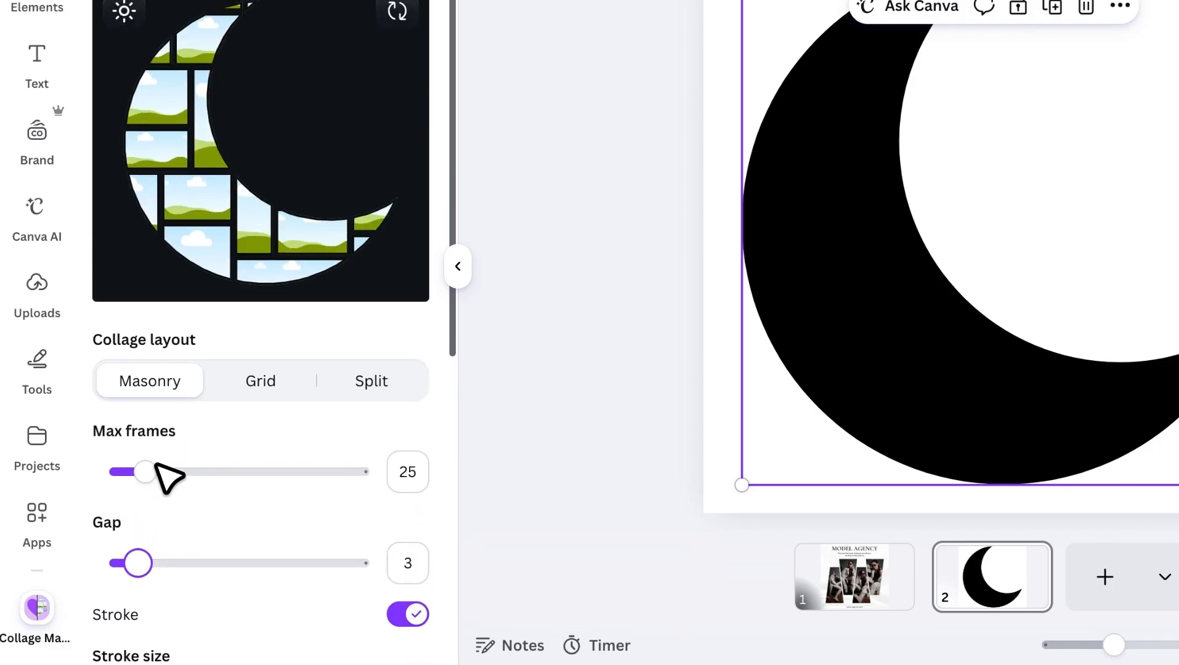
drag(138, 471, 133, 472)
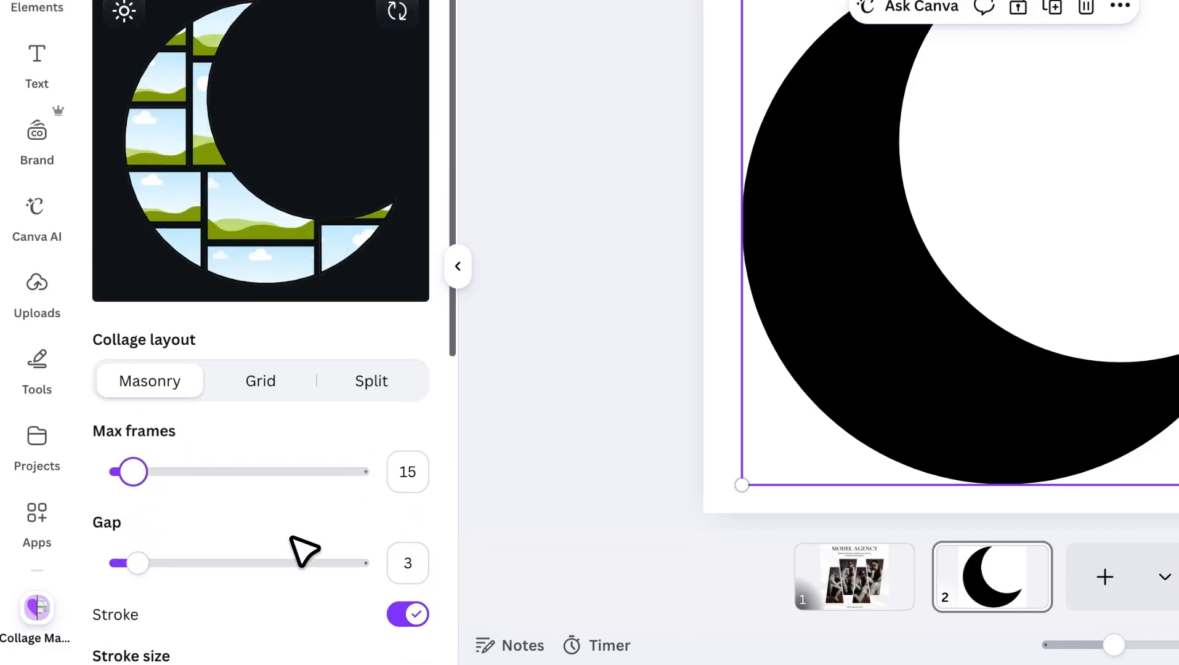
Add the crescent collage to the design and move it aside to expose the solid crescent underneath.
scroll(354, 570, down, 8)
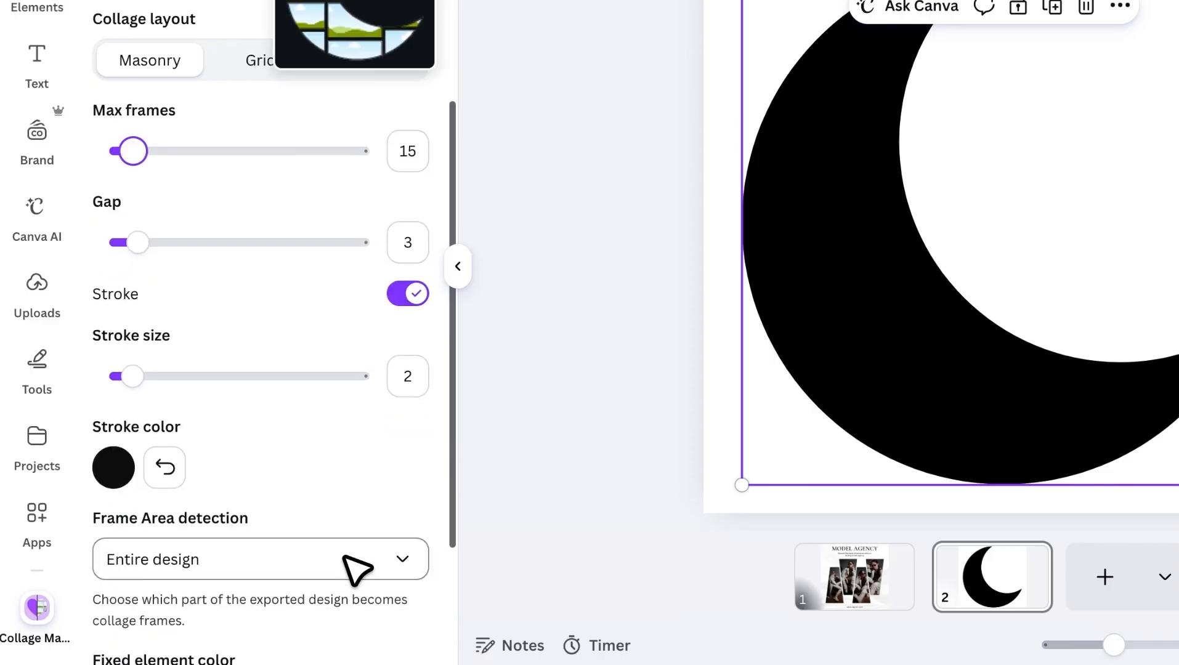
click(296, 626)
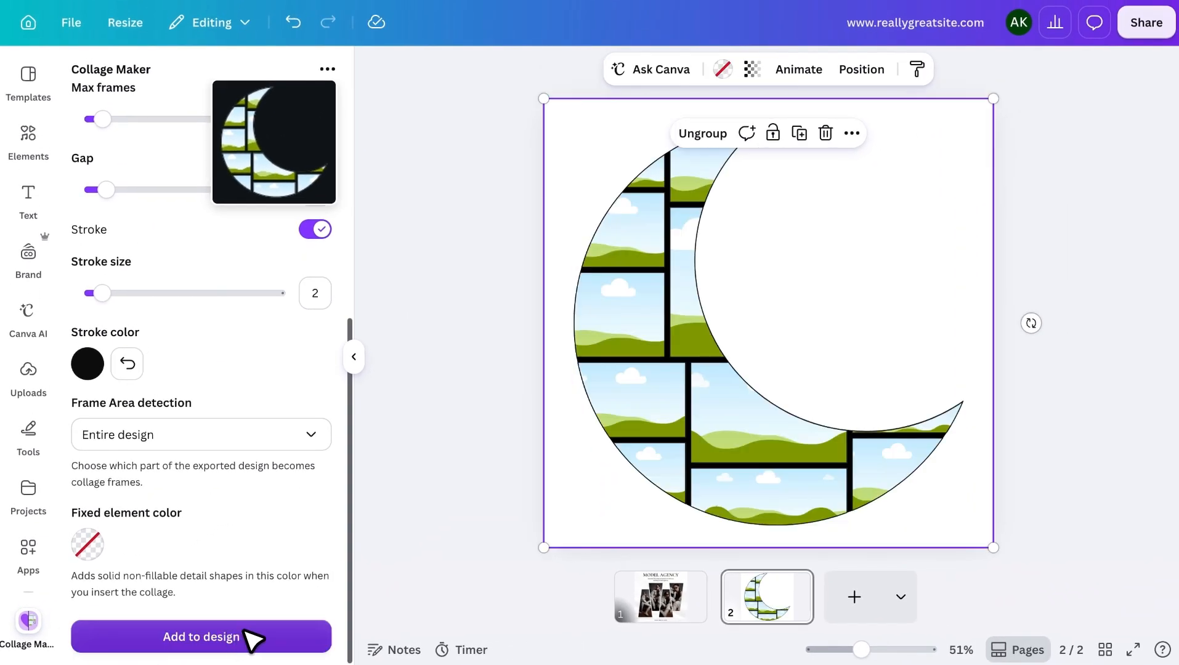
drag(895, 439, 940, 440)
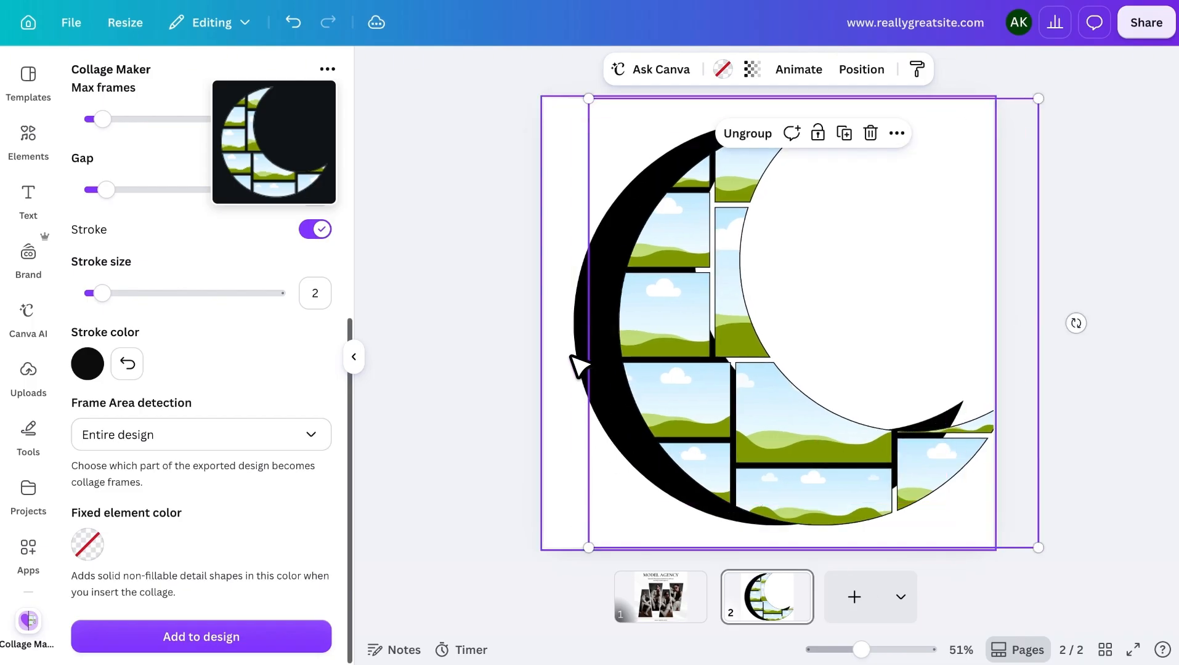
Delete the original solid black crescent and move the frame collage back into place on the page.
click(582, 407)
key(BackSpace)
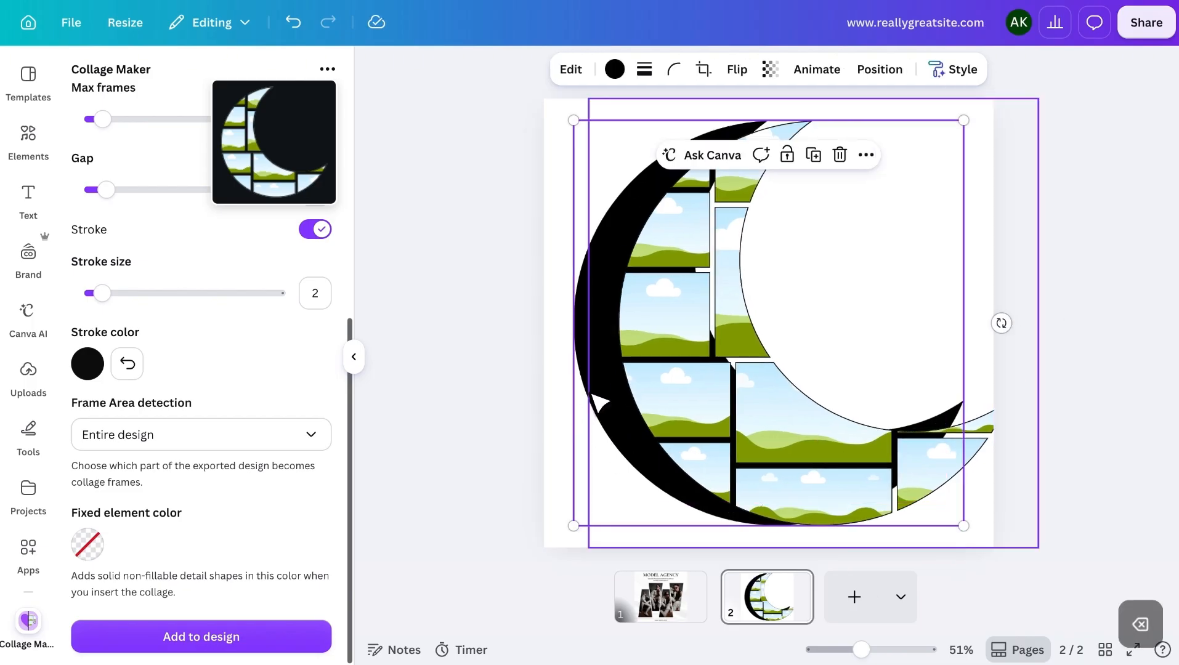
drag(695, 395, 641, 398)
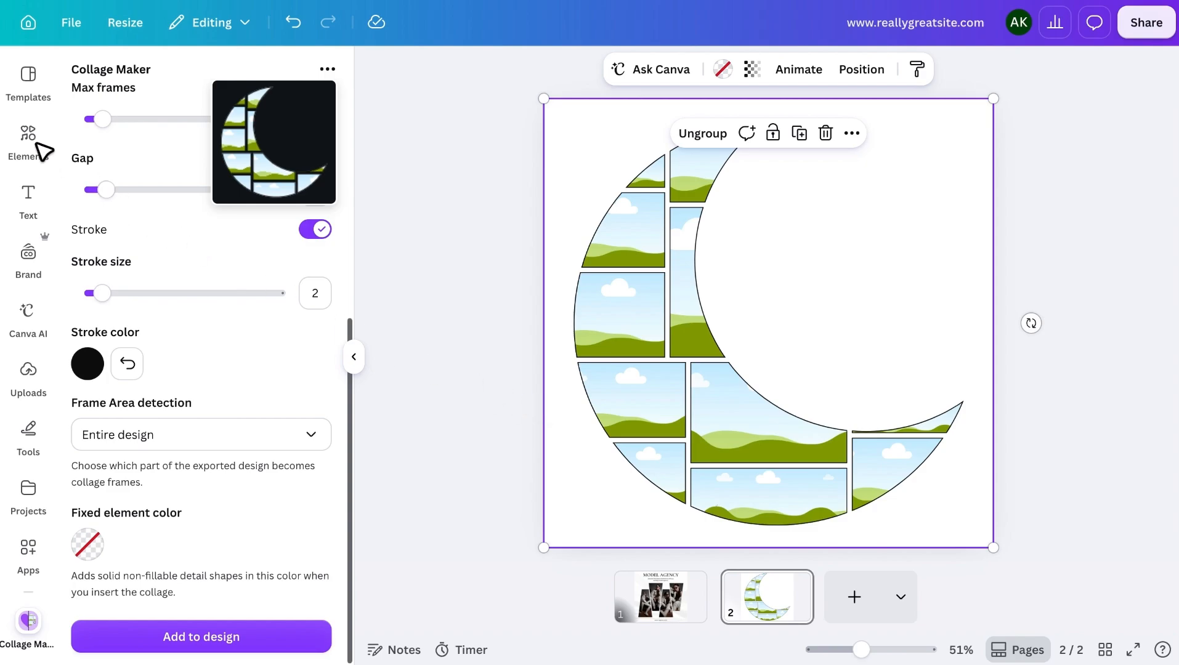
Open the elements library for the crescent page and view the Model Agency collage on page 1.
click(44, 150)
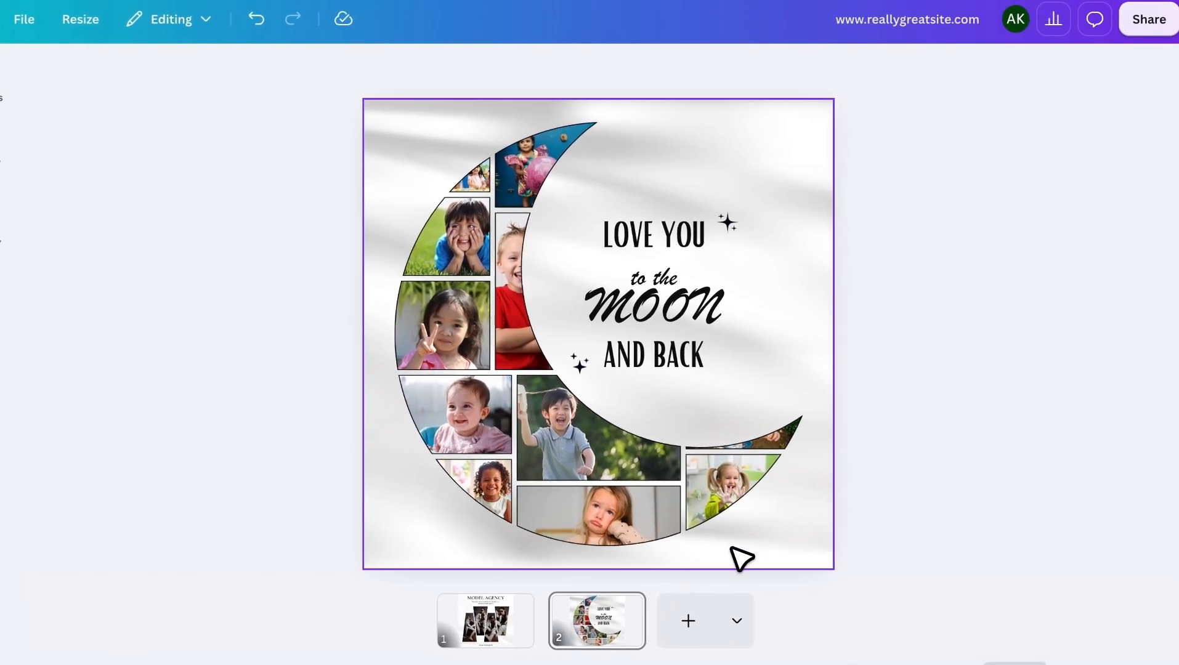
click(509, 626)
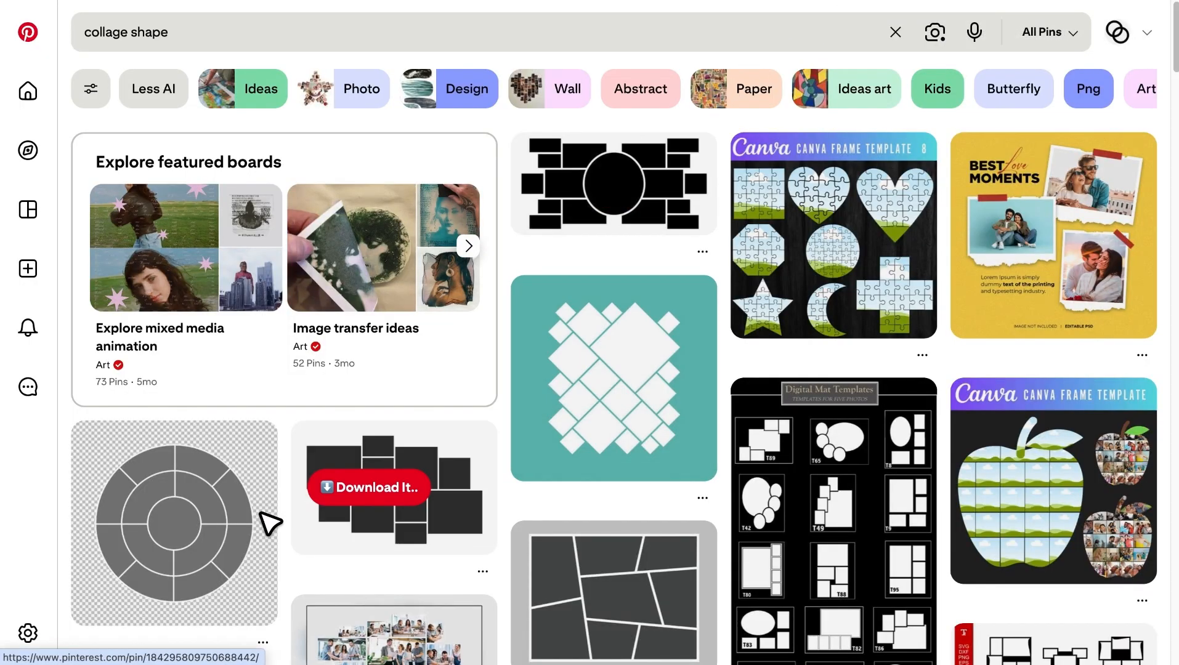
Browse the "collage shape" results on Pinterest for frame layout ideas.
scroll(264, 520, down, 3)
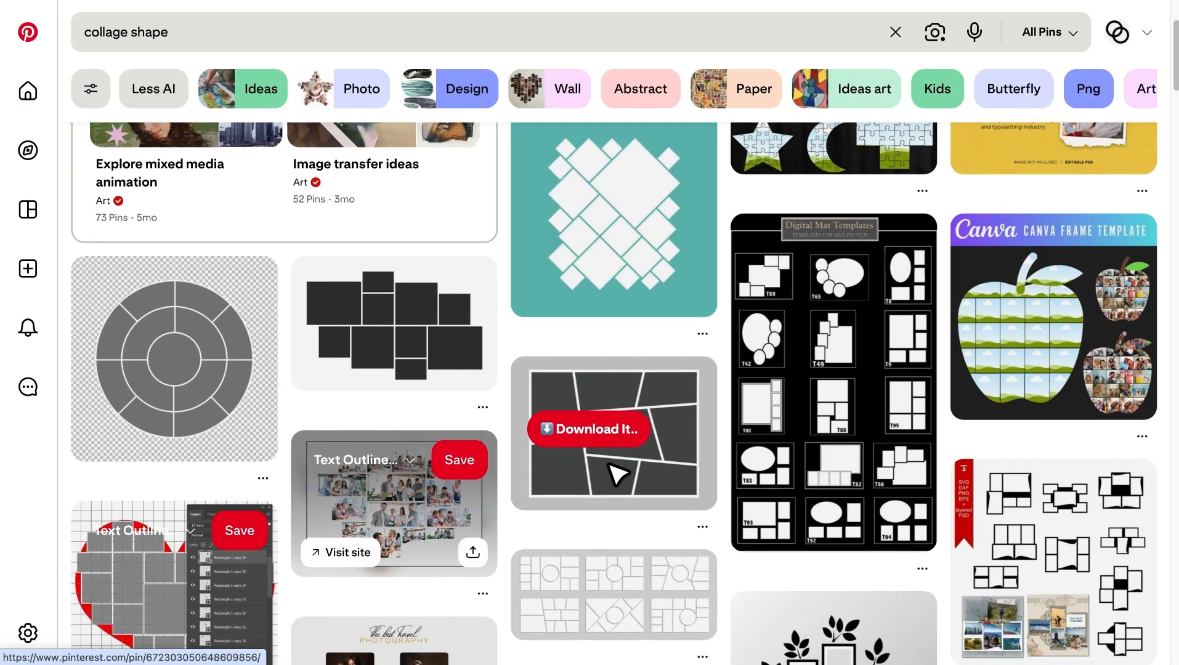
scroll(622, 474, down, 3)
scroll(634, 473, down, 6)
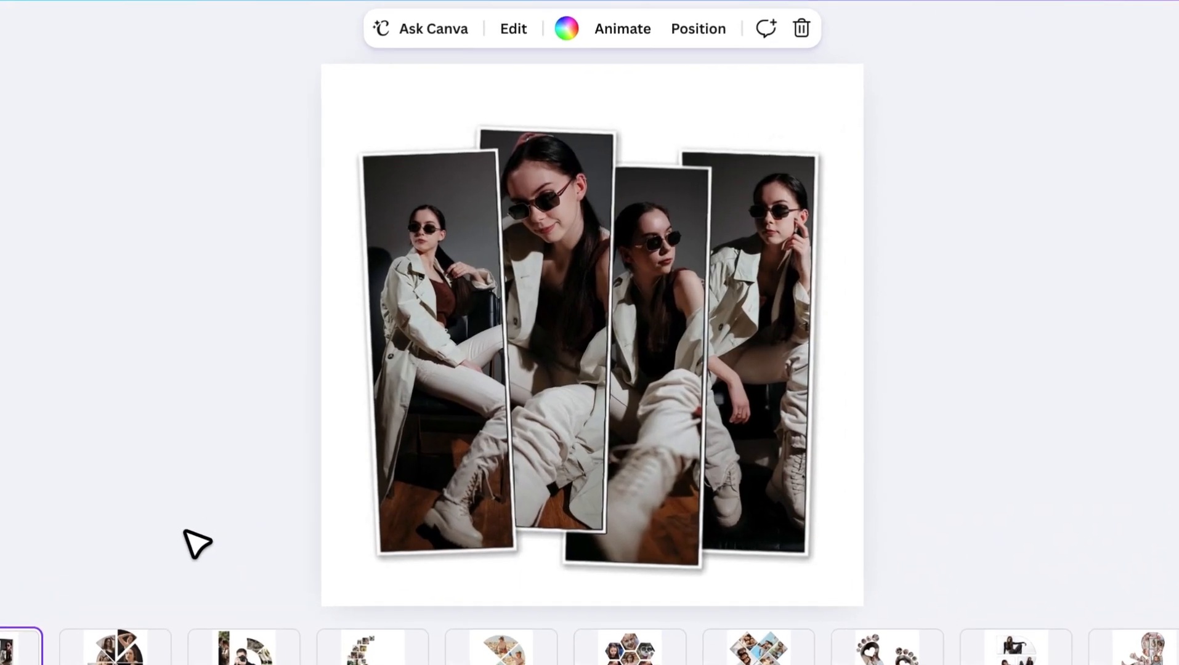
Look through the example photo collages on pages 2 to 10 of the Trending Collages design in Canva.
click(151, 652)
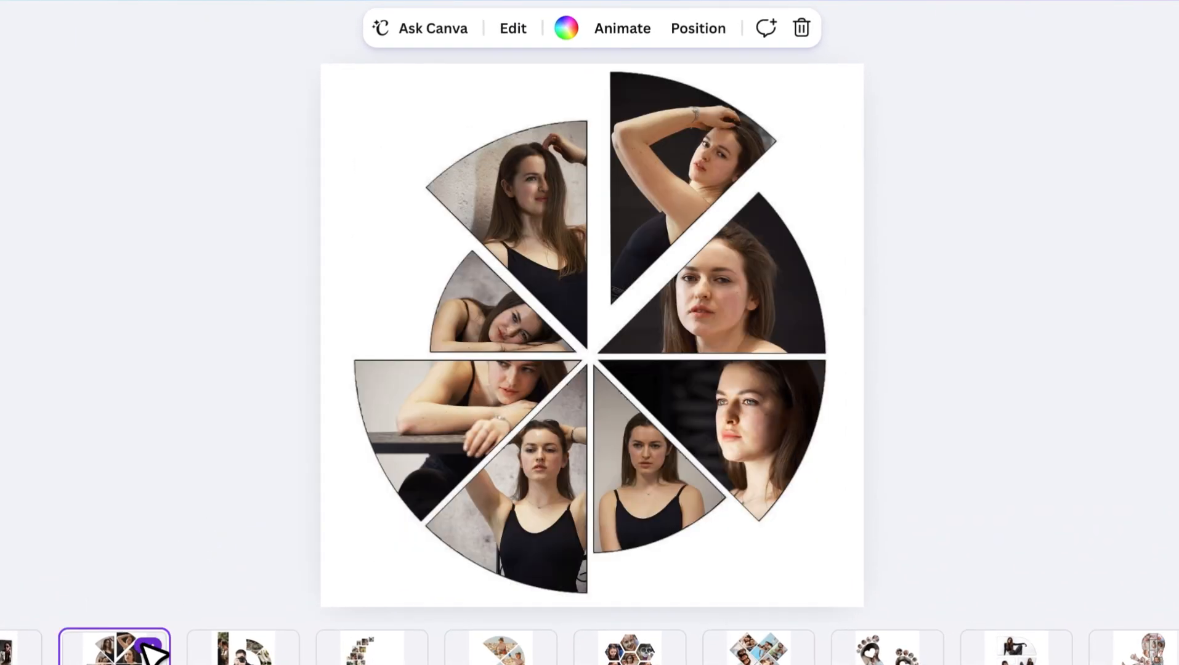
click(261, 655)
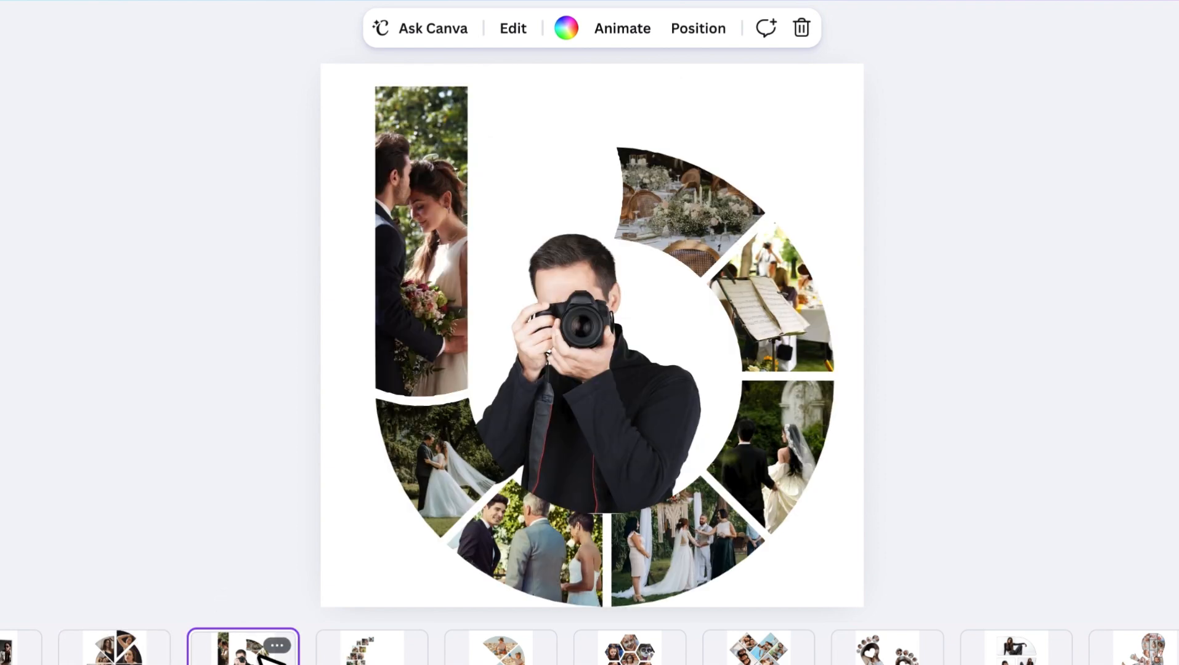
click(383, 656)
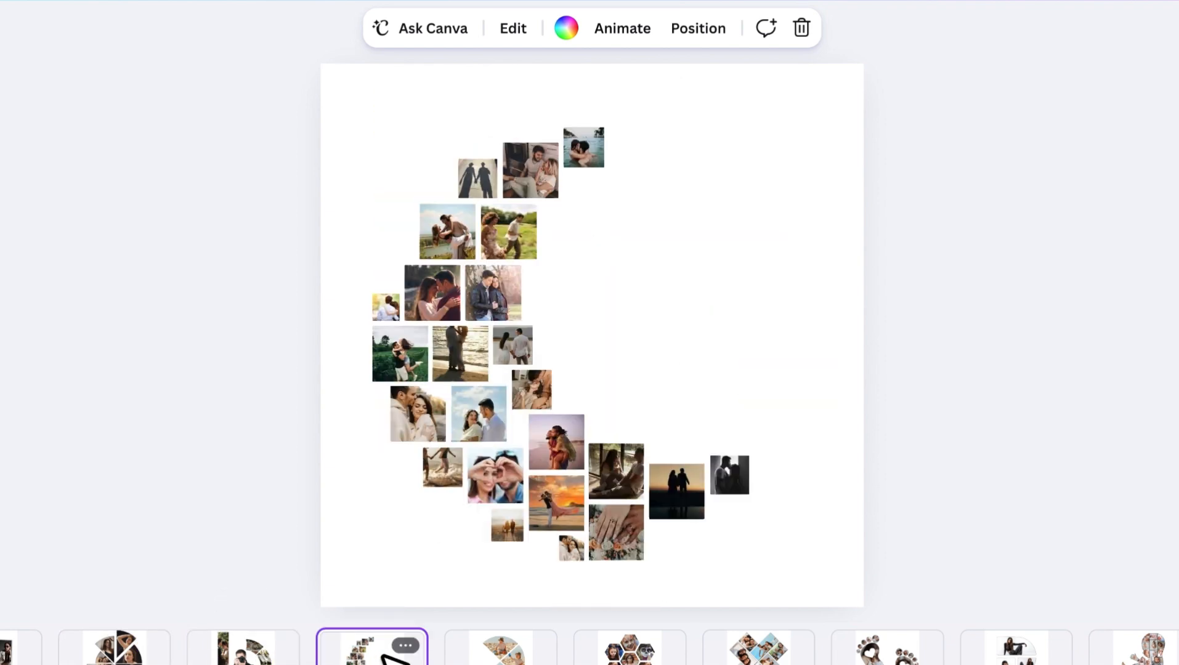
click(518, 658)
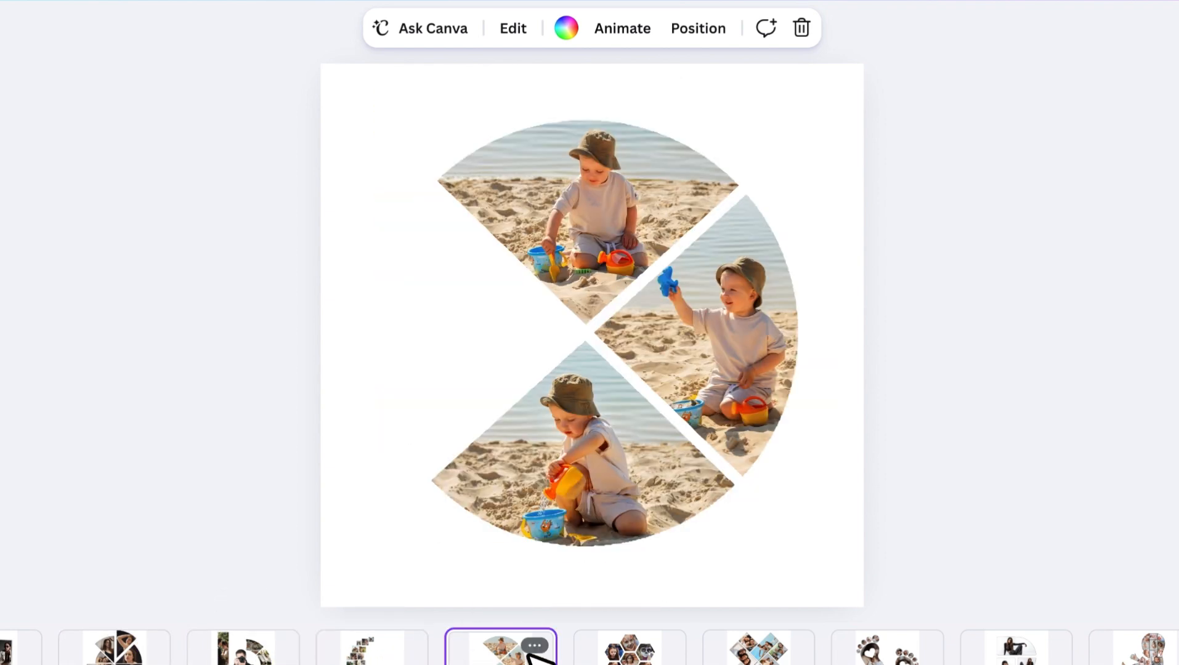
click(634, 656)
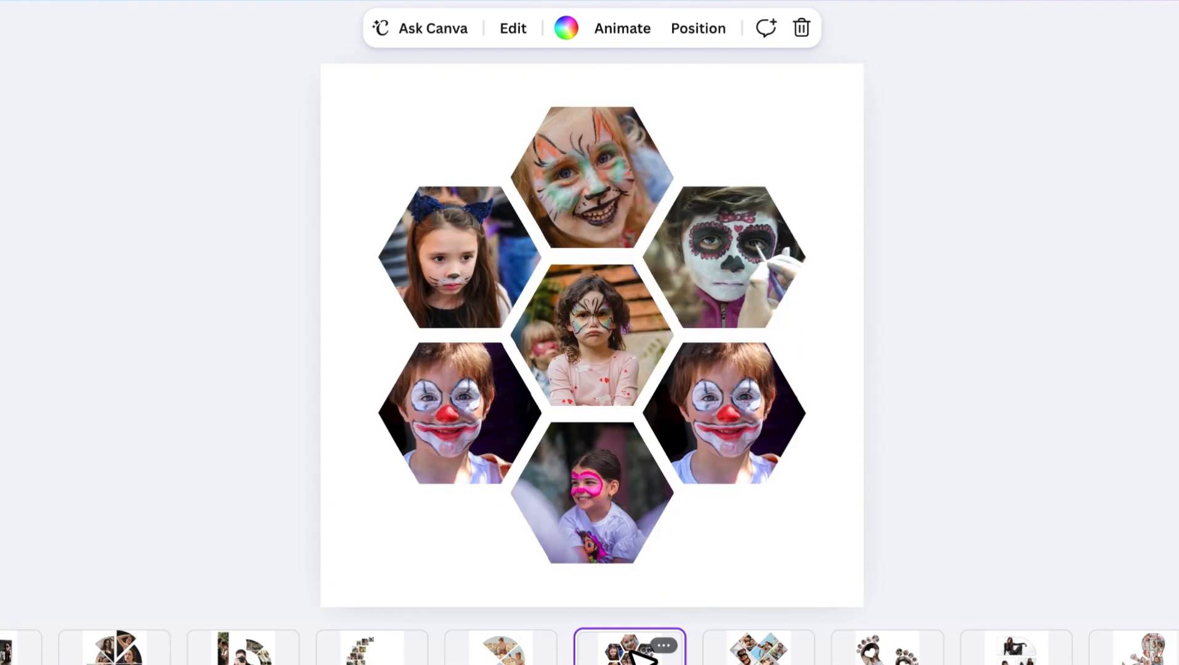
click(751, 656)
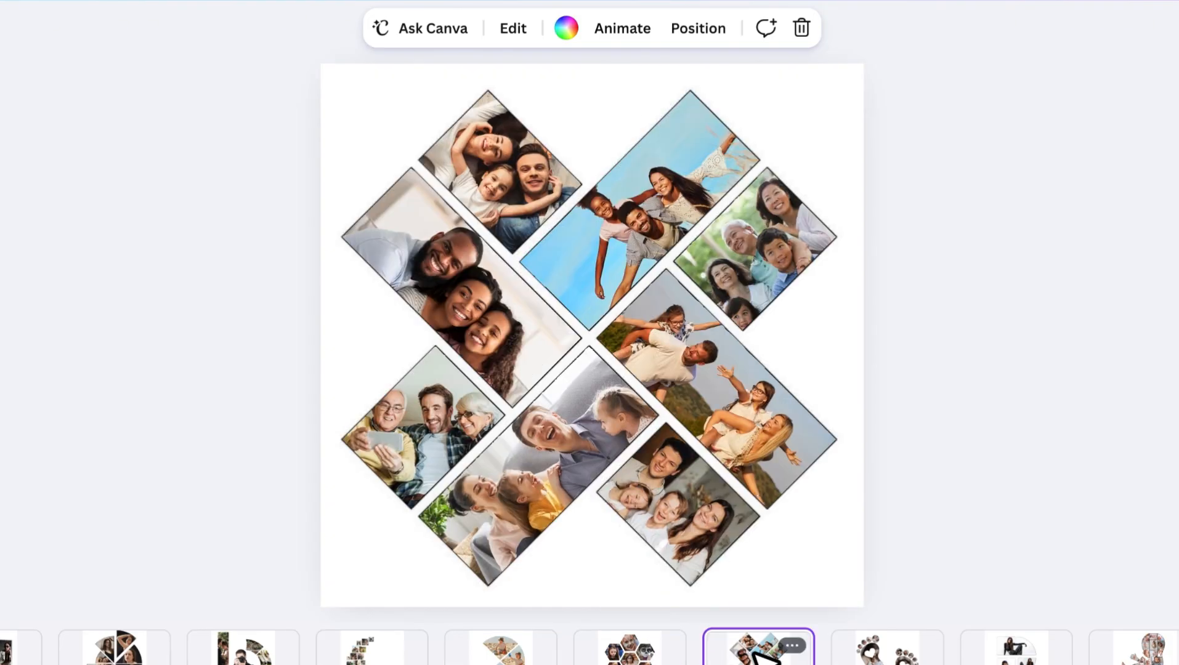
click(901, 658)
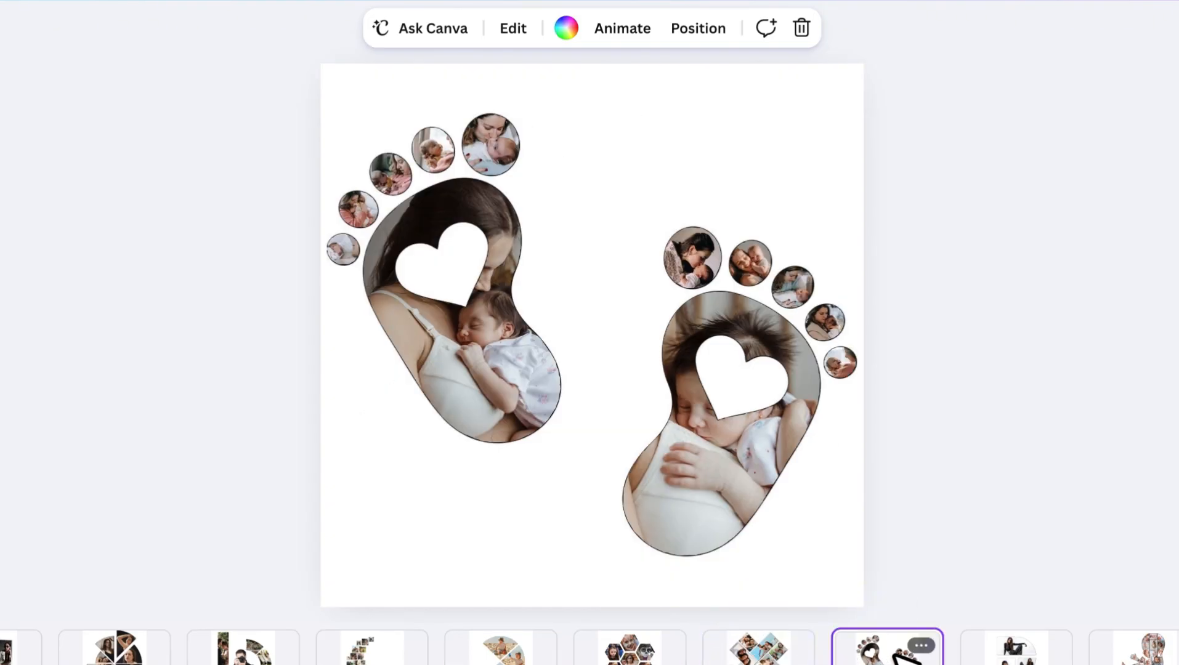
click(1017, 656)
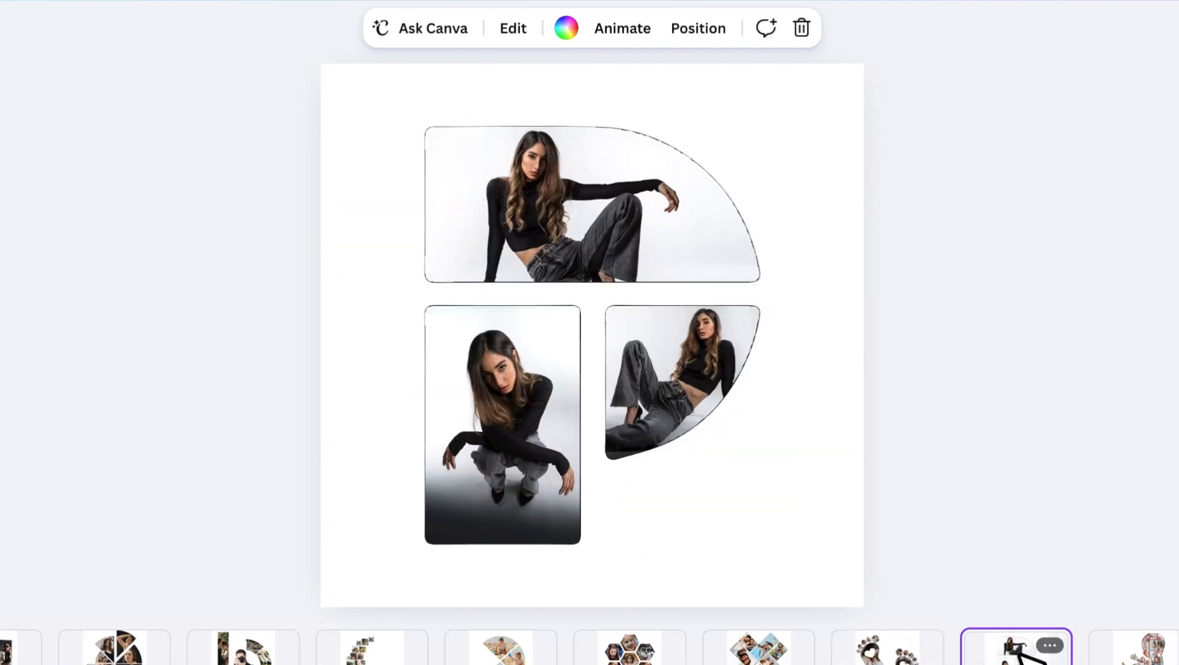
click(1145, 655)
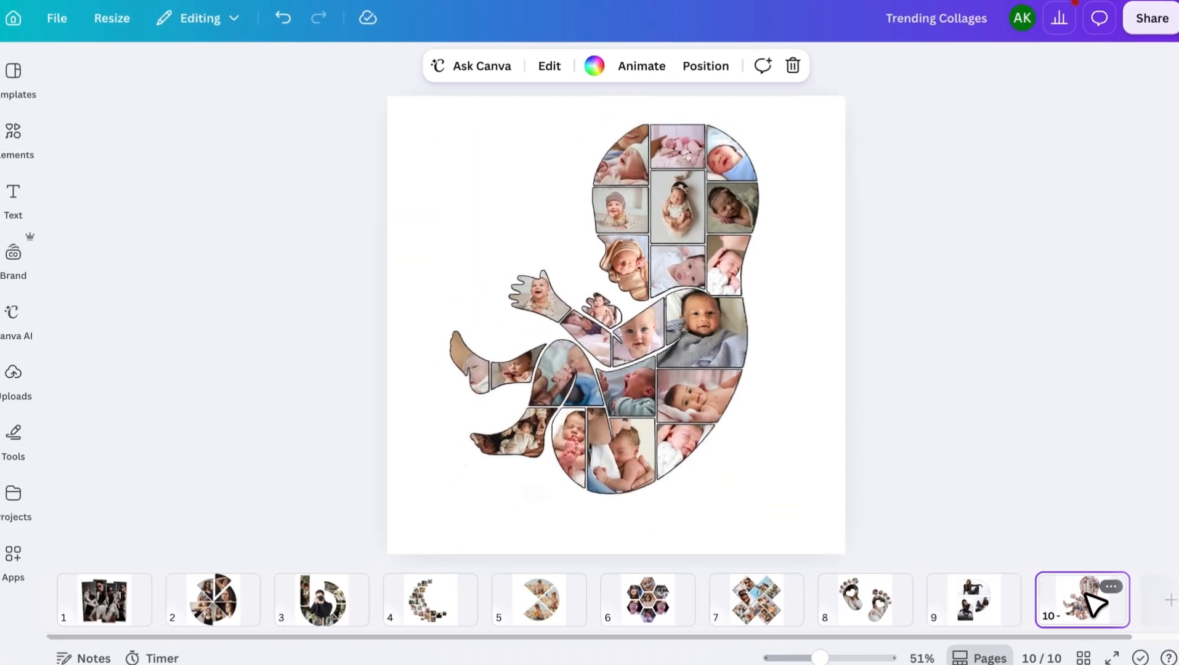